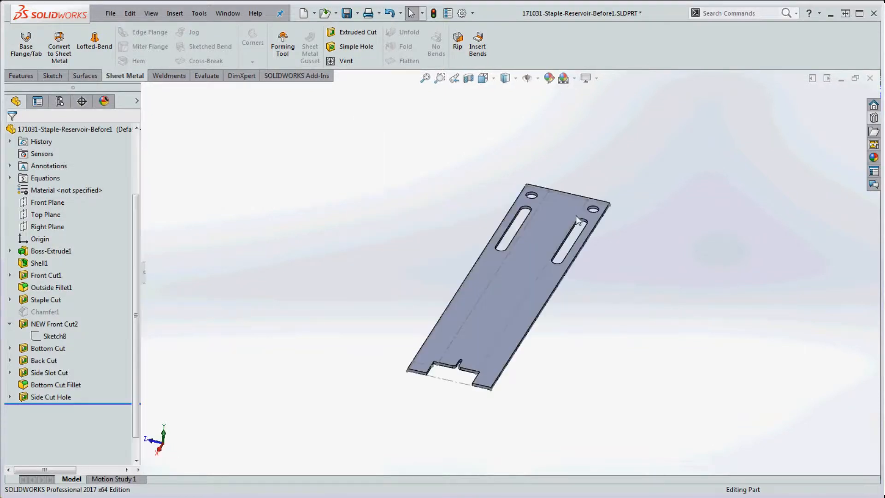
- Suppress the Flat-Pattern12 feature to return the flattened staple reservoir to its folded shape
scroll(553, 300, down, 5)
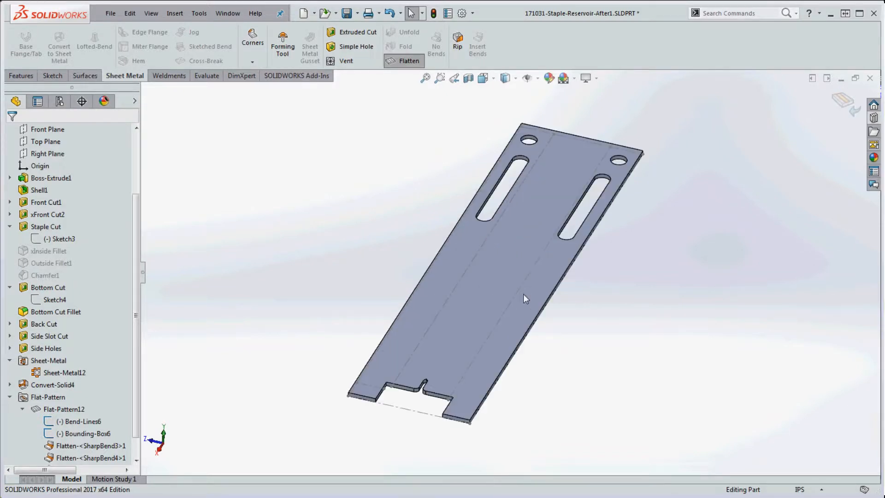
scroll(555, 301, up, 3)
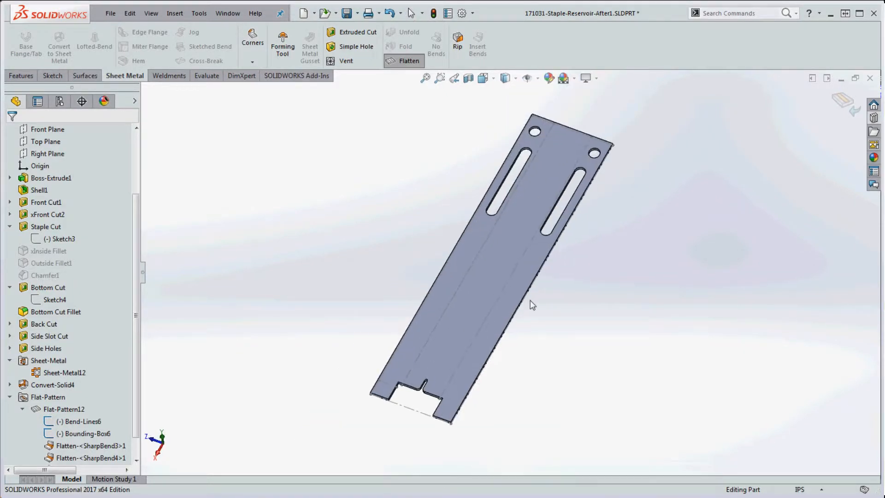
scroll(518, 251, up, 2)
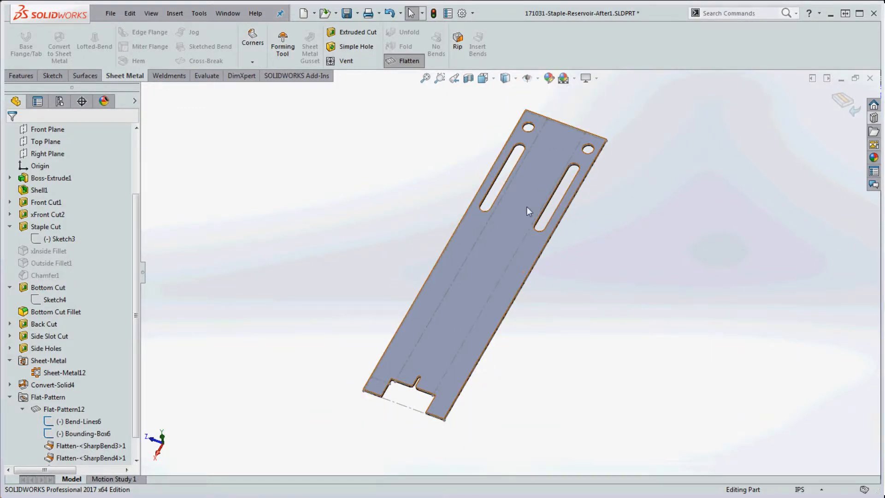
scroll(441, 376, down, 3)
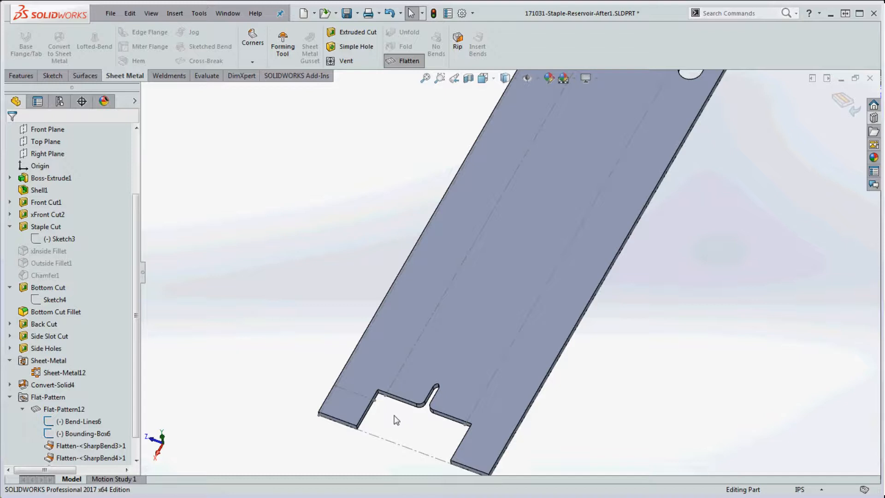
scroll(434, 376, up, 3)
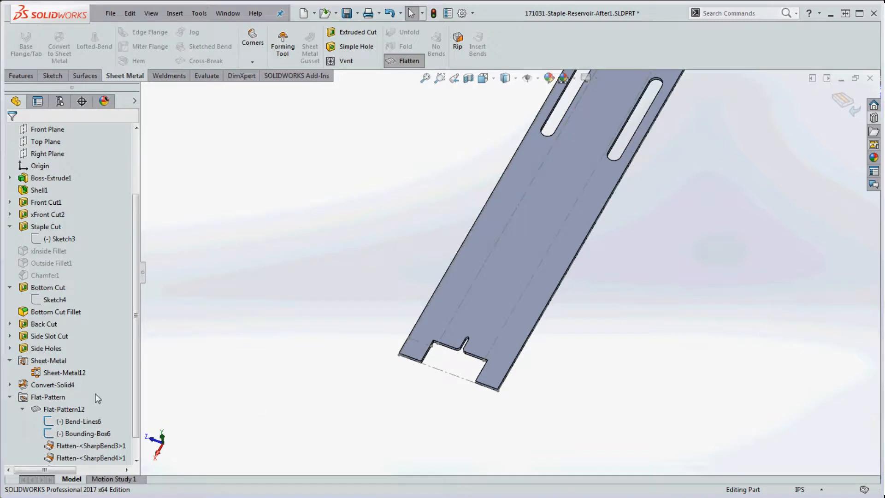
right_click(55, 400)
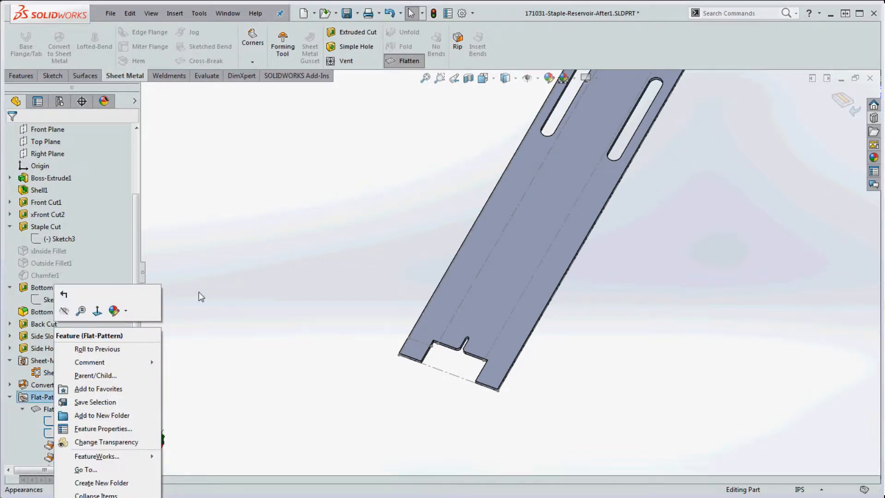
key(Escape)
right_click(66, 407)
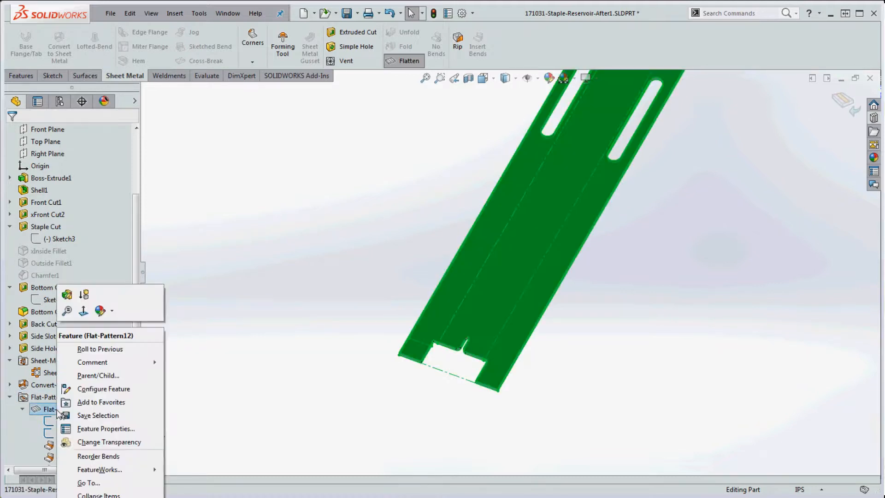
click(83, 294)
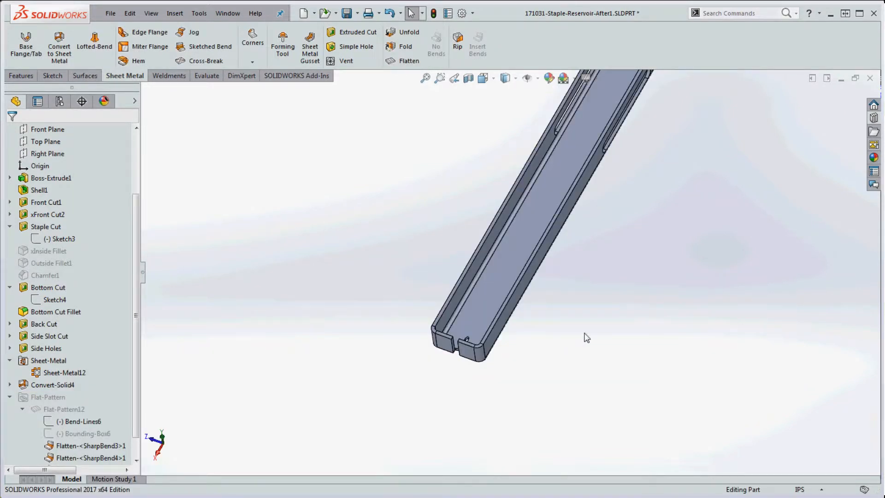
- Examine the folded staple reservoir, including its side walls and the split front end with rounded corners
scroll(543, 231, up, 3)
mouse_move(542, 231)
middle_down()
mouse_move(563, 270)
mouse_move(569, 241)
mouse_move(559, 229)
middle_up()
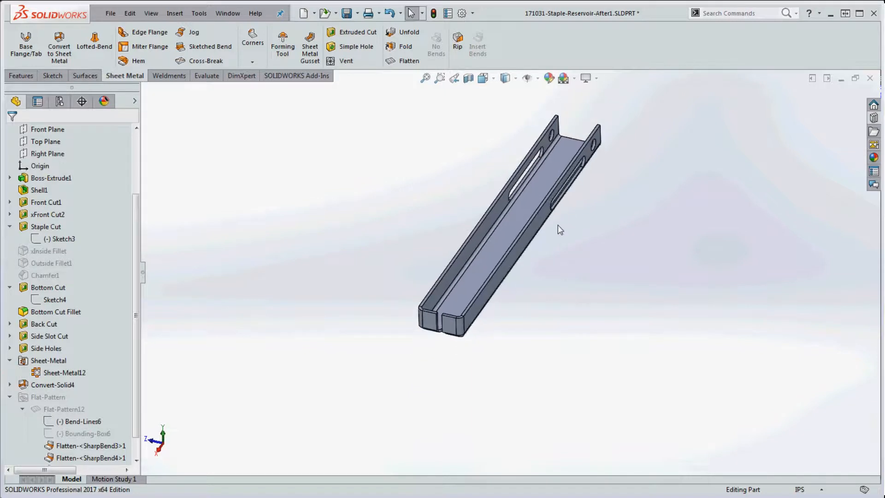
scroll(455, 300, down, 3)
mouse_move(454, 300)
middle_down()
mouse_move(457, 384)
mouse_move(453, 335)
middle_up()
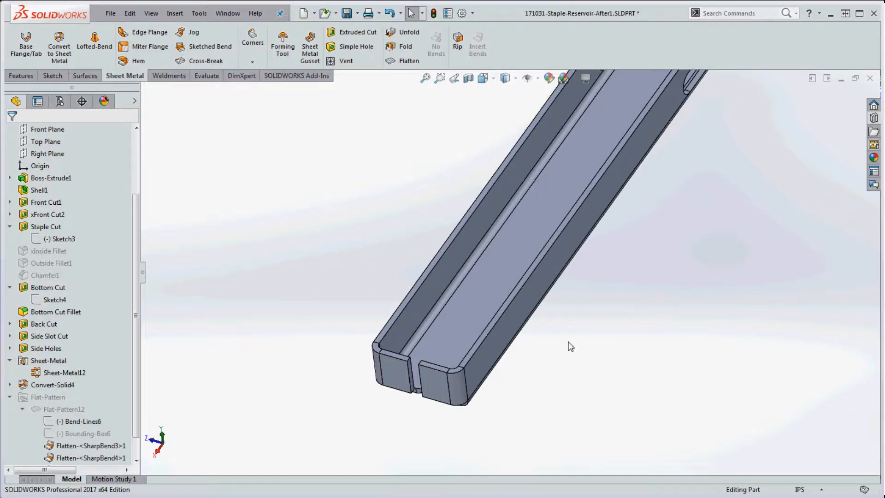
scroll(563, 359, up, 3)
scroll(550, 186, down, 2)
scroll(503, 186, down, 1)
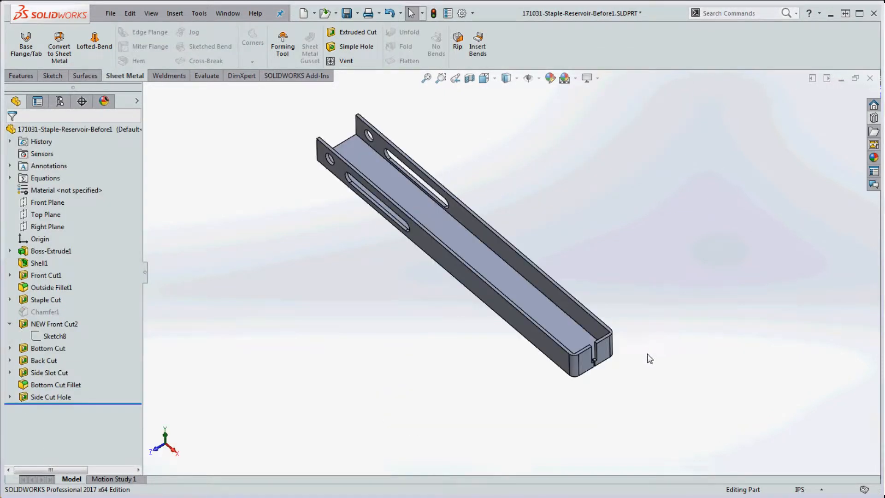
mouse_move(647, 353)
middle_down()
mouse_move(644, 413)
mouse_move(644, 357)
middle_up()
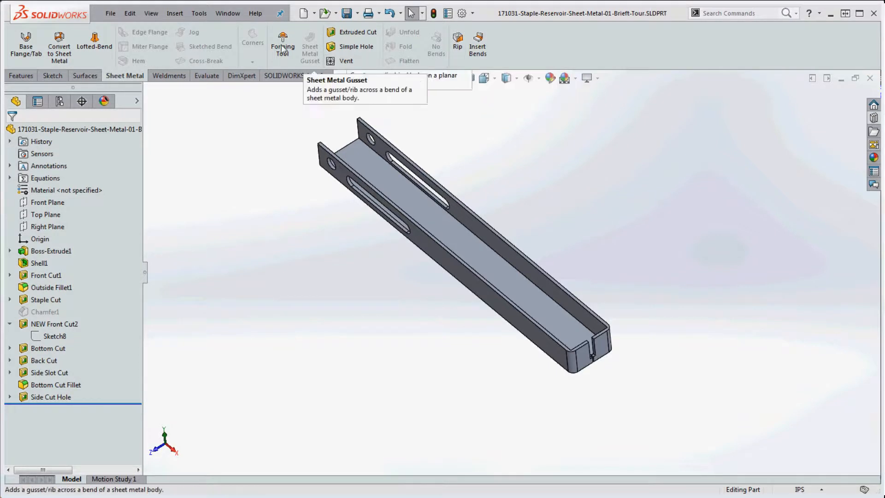
- Start Convert to Sheet Metal and set the outer bottom face of the reservoir as the fixed face
right_click(176, 78)
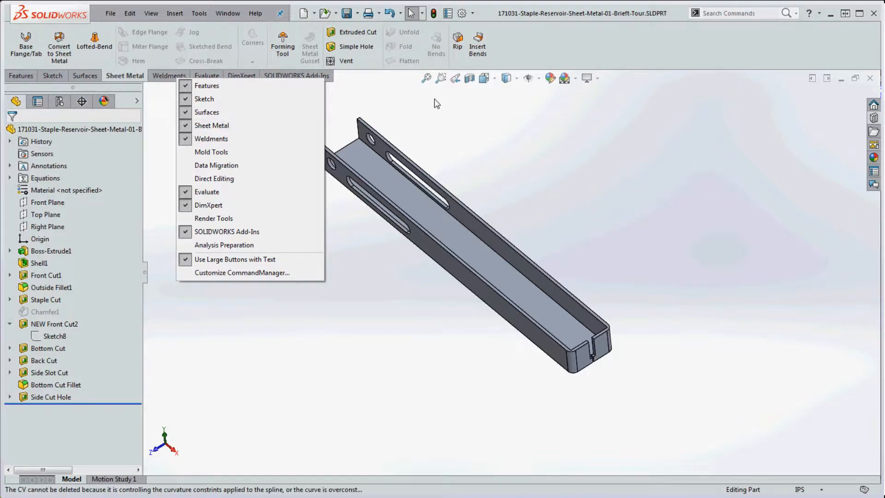
click(118, 69)
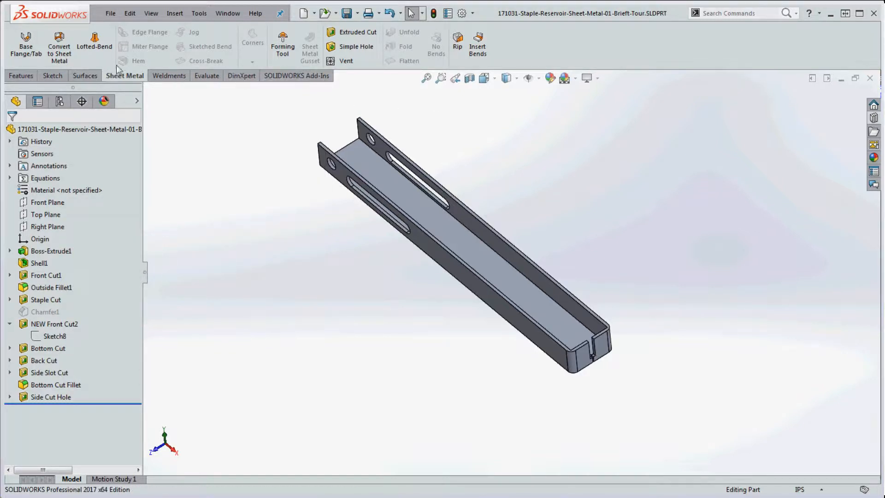
click(58, 45)
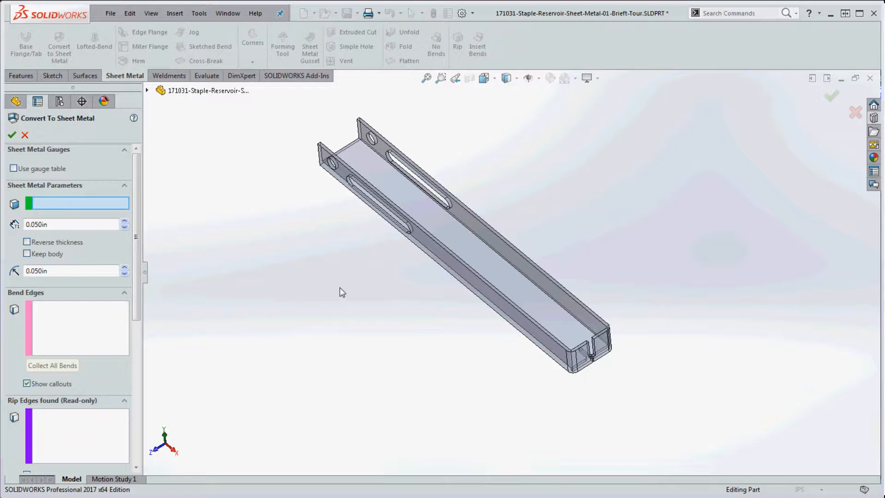
middle_drag(458, 336, 521, 223)
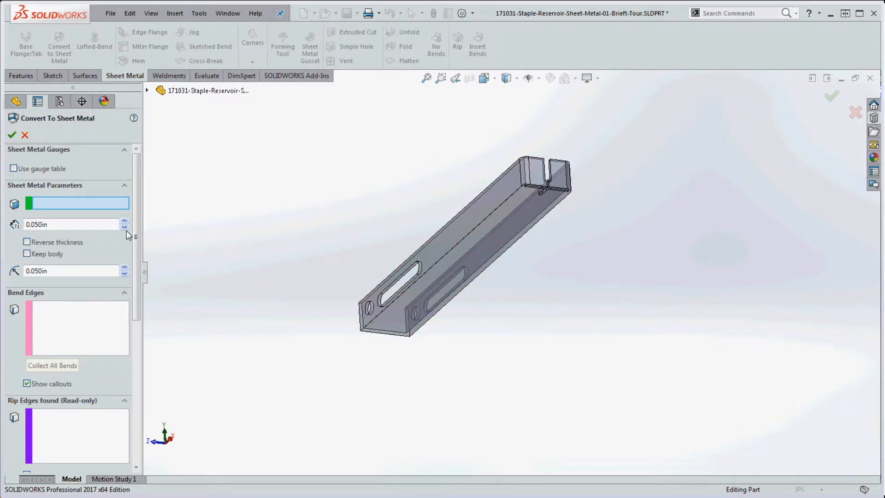
click(489, 245)
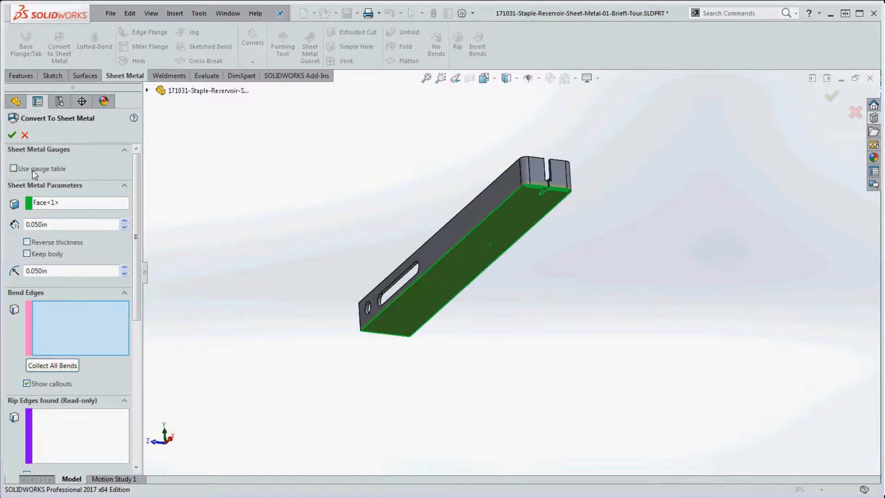
- Add the two long bottom edges of the reservoir, one under each side wall, as bend edges
middle_drag(569, 230, 571, 252)
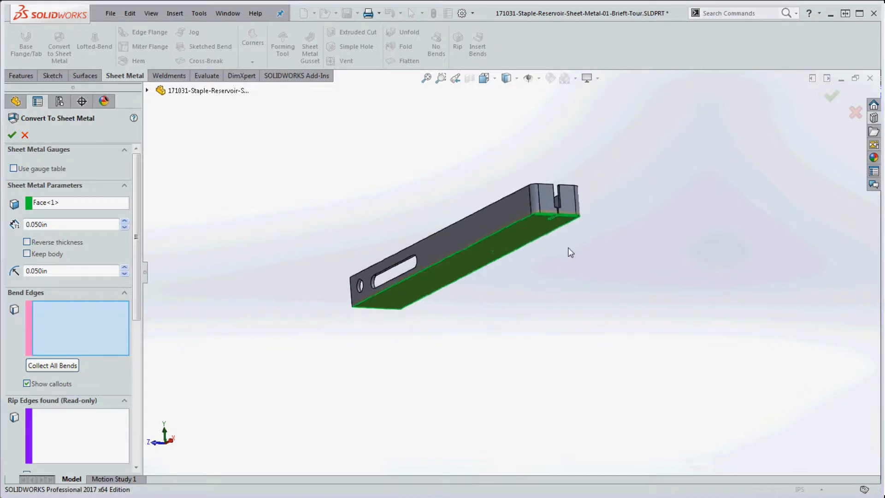
scroll(530, 205, down, 5)
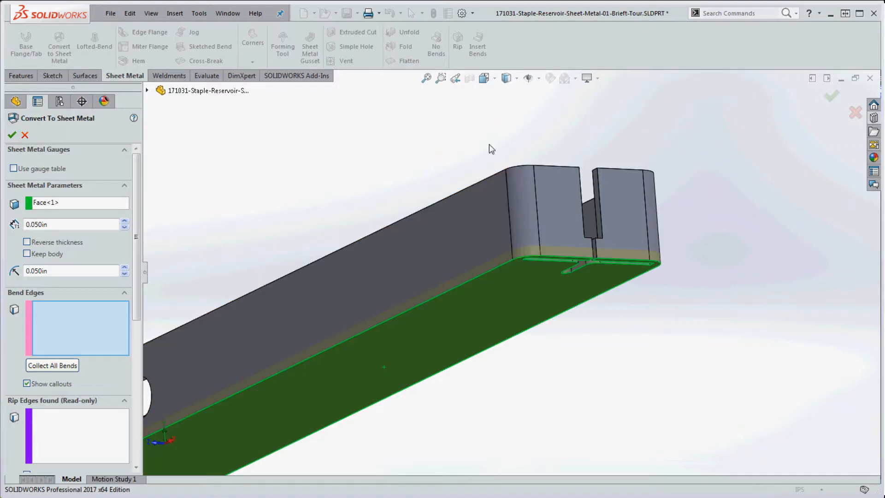
middle_drag(490, 146, 488, 340)
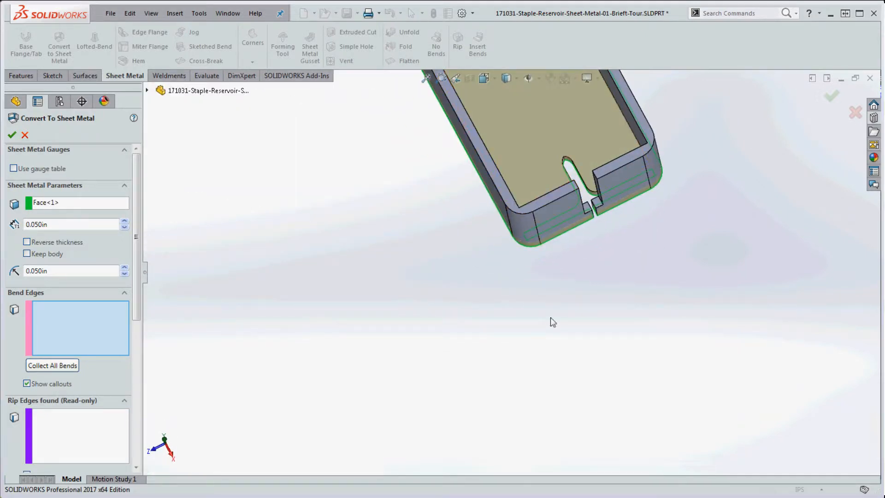
middle_drag(551, 323, 547, 145)
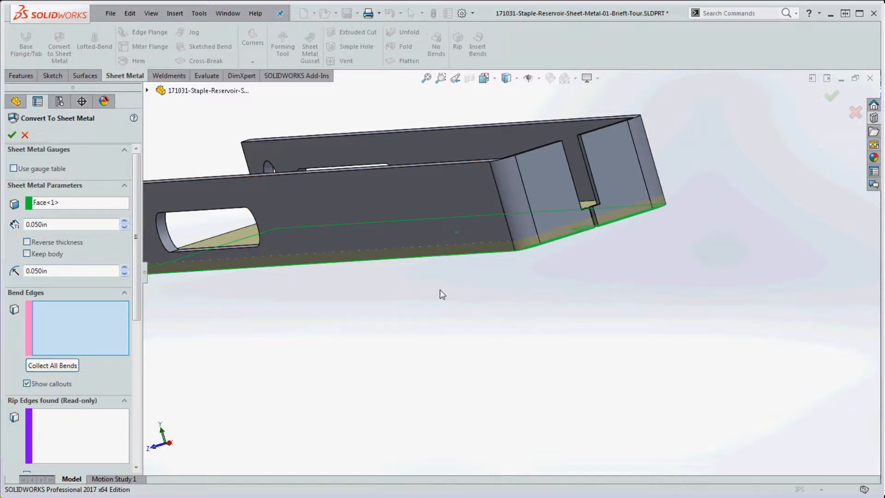
click(470, 257)
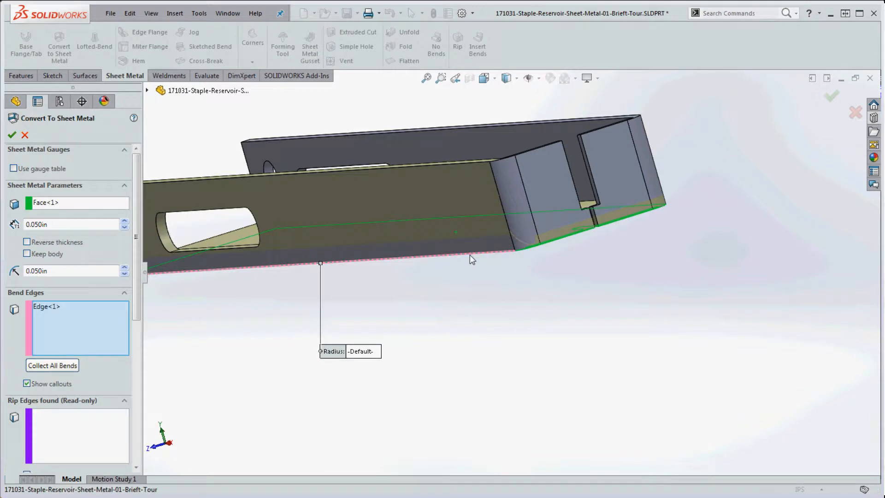
middle_drag(476, 275, 402, 282)
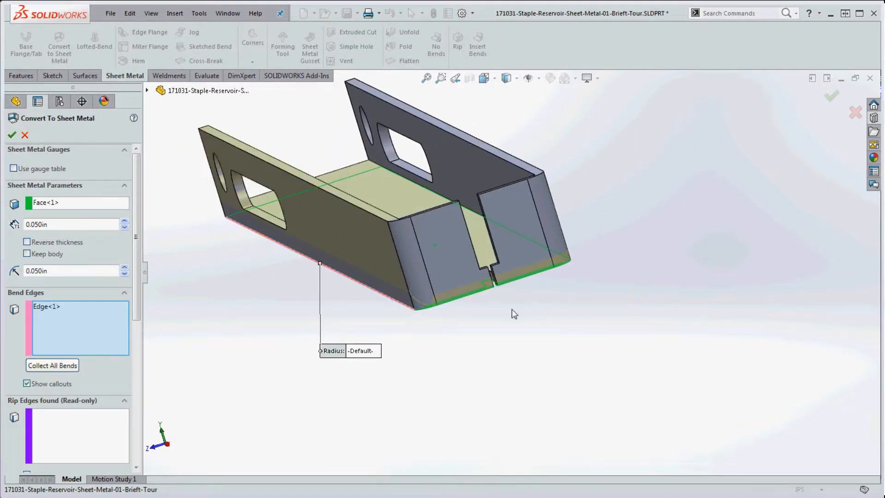
middle_drag(518, 311, 484, 306)
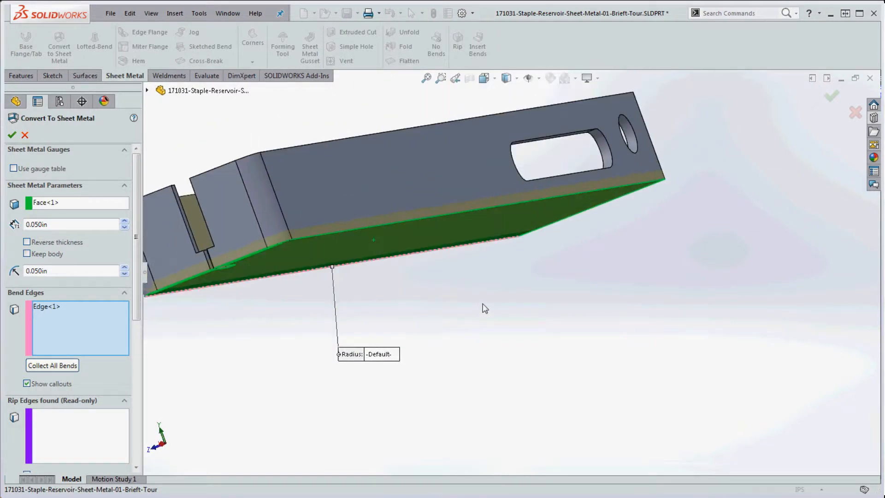
click(451, 214)
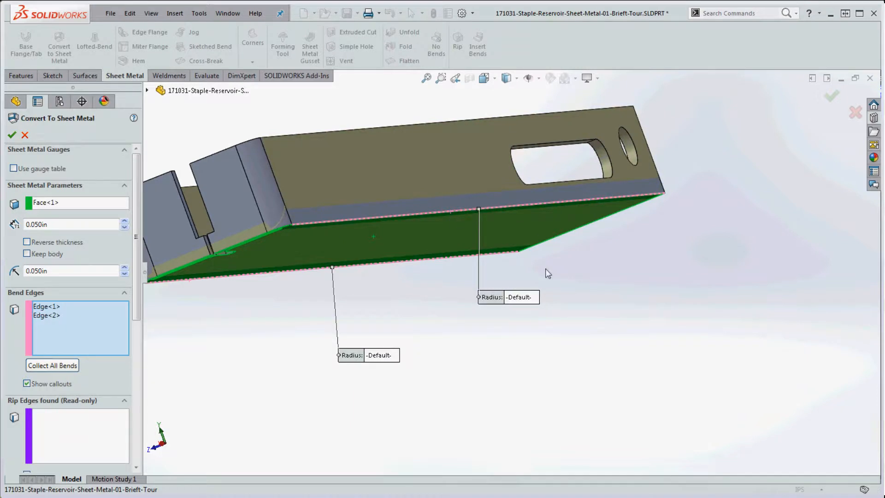
middle_drag(556, 274, 587, 278)
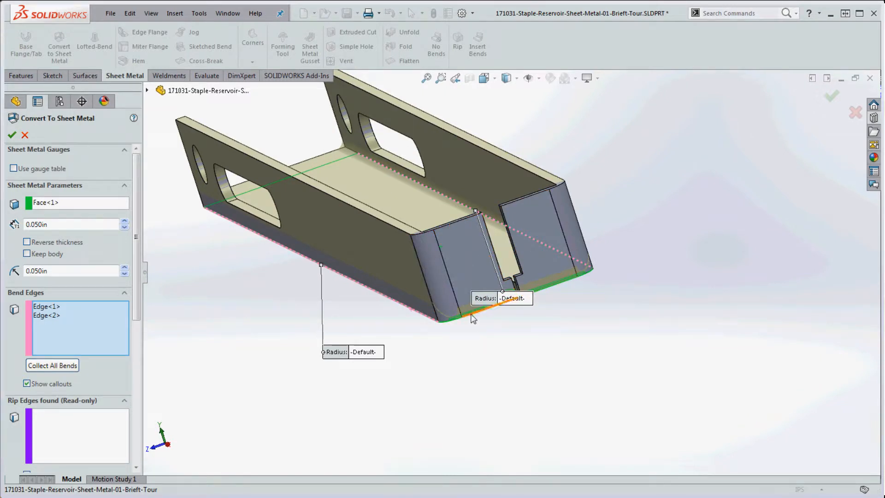
- Add only one of the rounded front corner faces as a bend and apply the sheet metal conversion
click(445, 281)
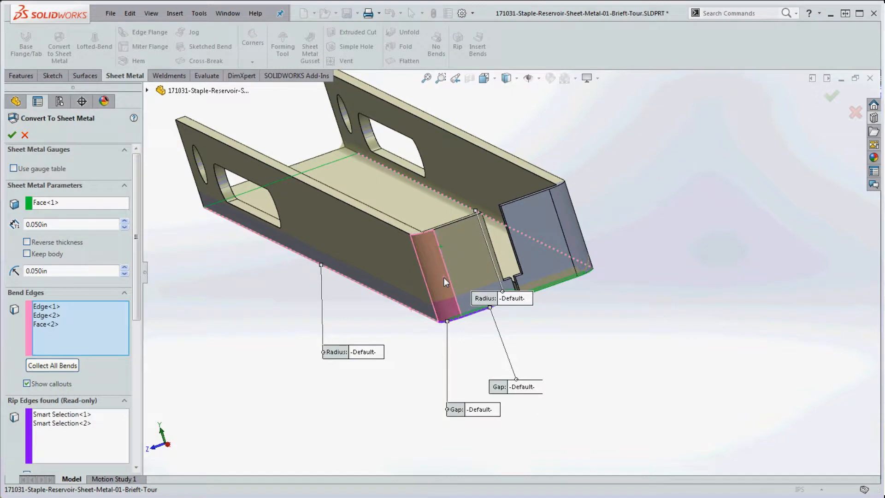
click(572, 237)
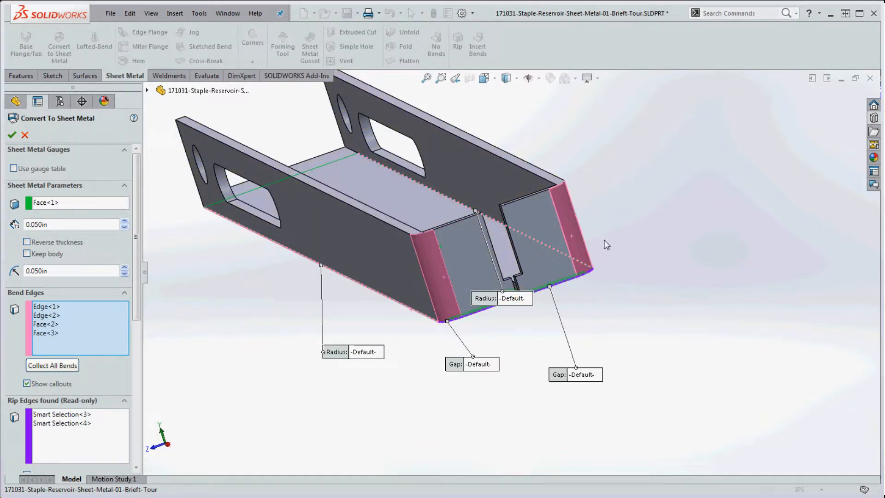
click(567, 228)
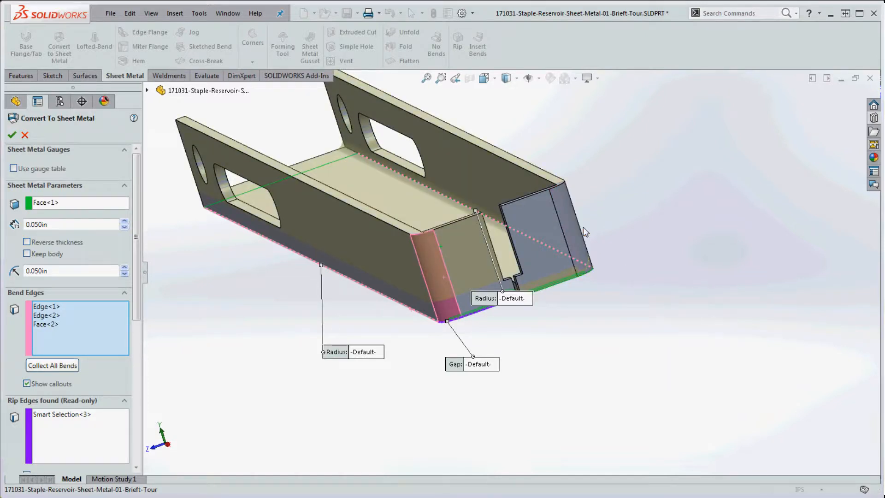
click(12, 135)
- Review the bend radius, K-Factor and auto relief parameters of the Sheet-Metal9 feature and close it without editing
scroll(627, 302, down, 5)
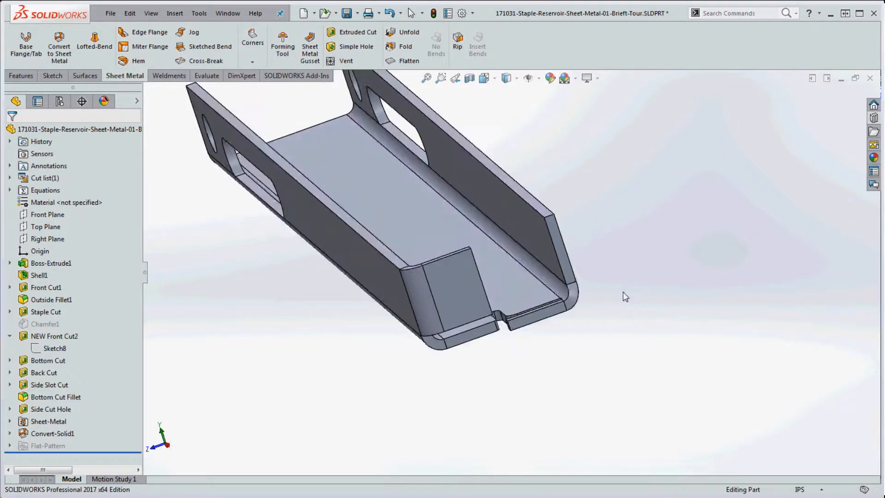
middle_drag(636, 300, 657, 281)
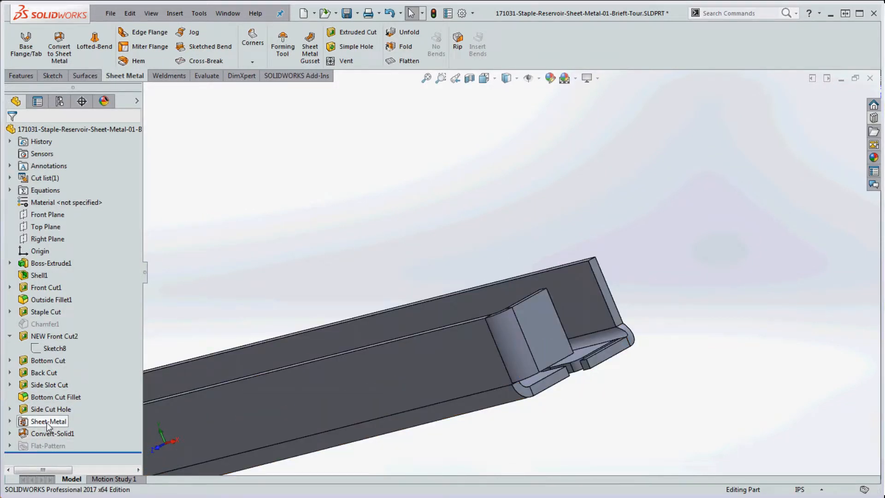
click(10, 421)
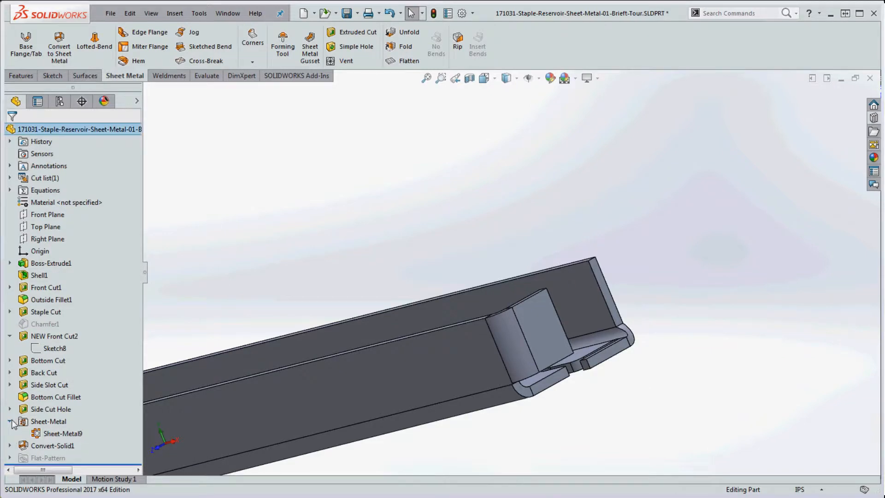
right_click(54, 433)
click(66, 312)
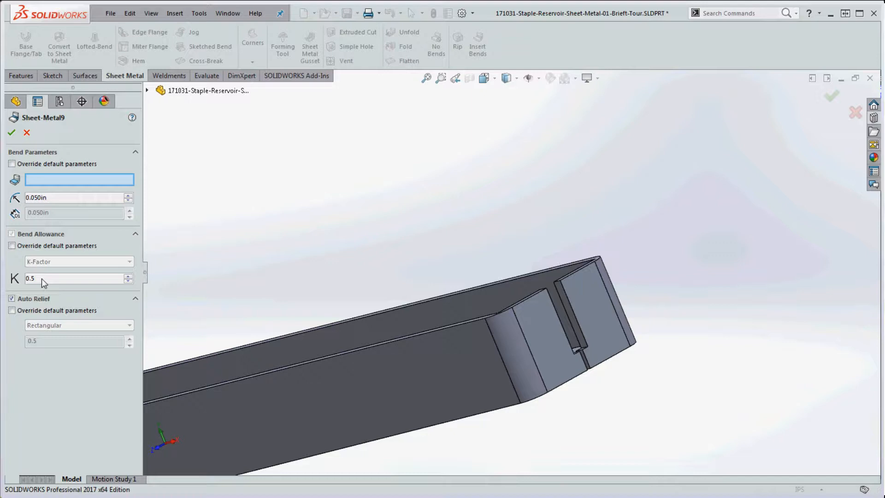
click(28, 136)
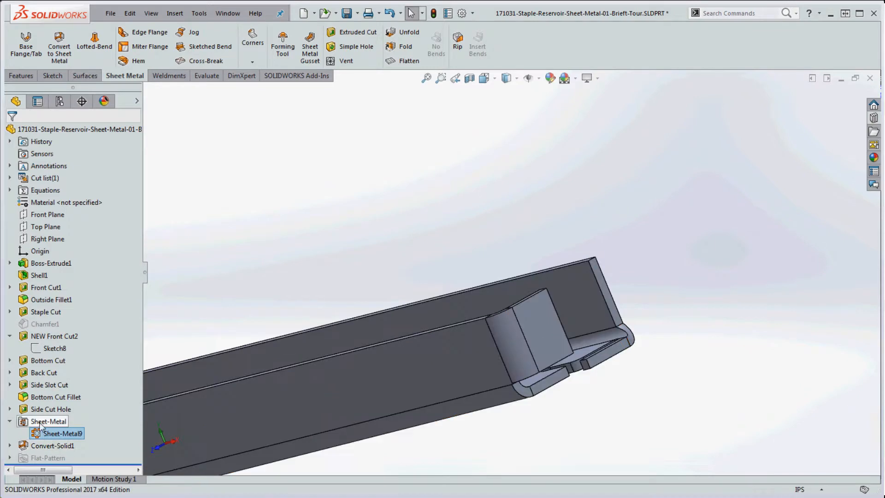
- Review the default bend radius, thickness, K-Factor and auto relief settings of the parent Sheet-Metal feature and close it unchanged
right_click(46, 421)
click(51, 295)
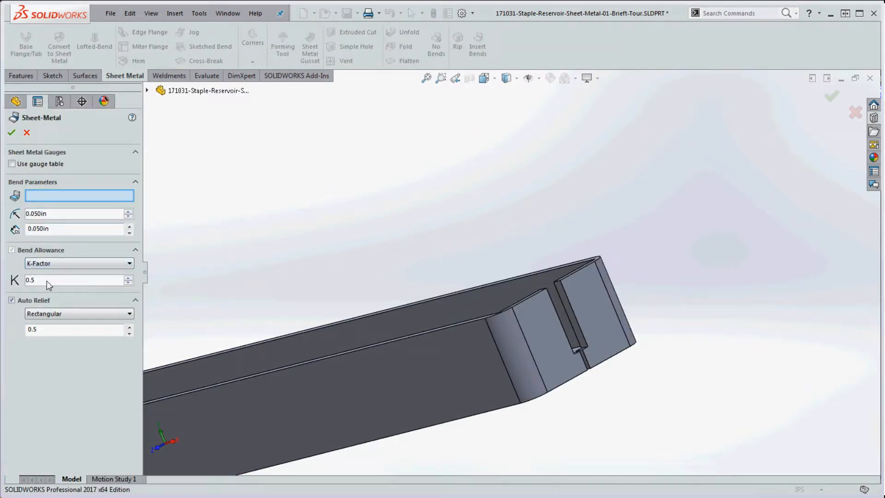
click(26, 132)
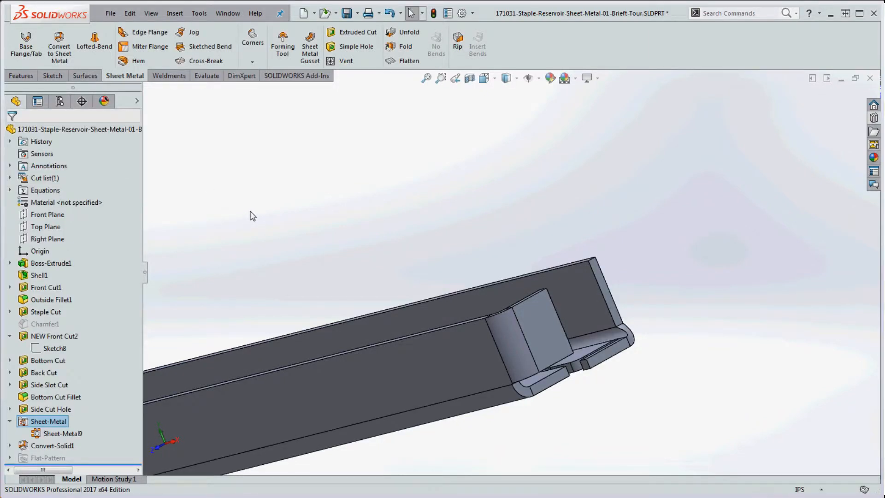
- Reopen the Convert-Solid1 definition, try to select the second rounded front corner face, and close the definition
right_click(48, 447)
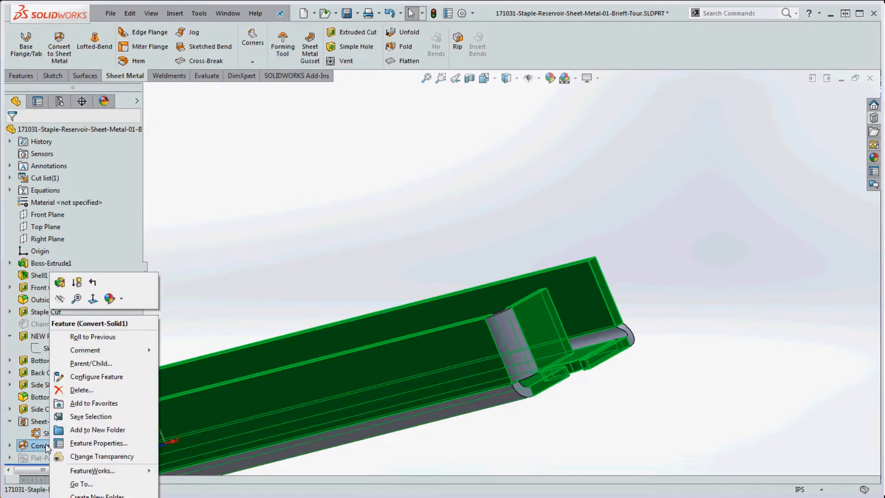
click(60, 284)
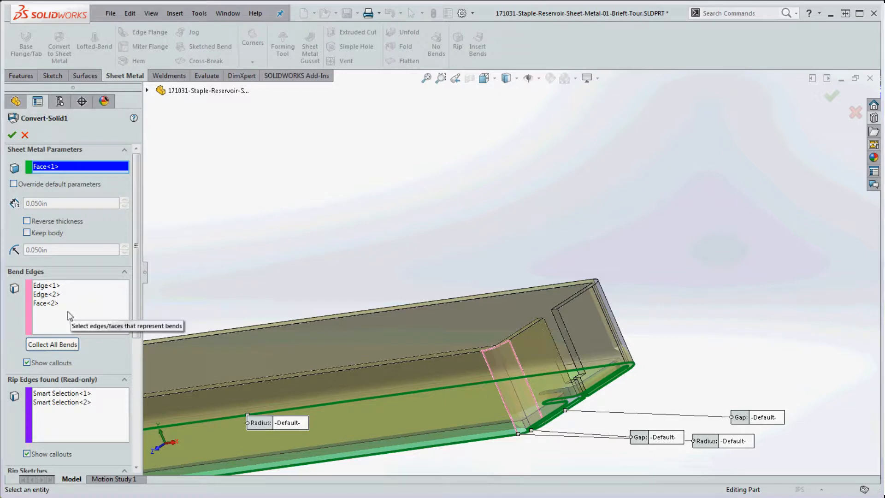
middle_drag(479, 262, 566, 276)
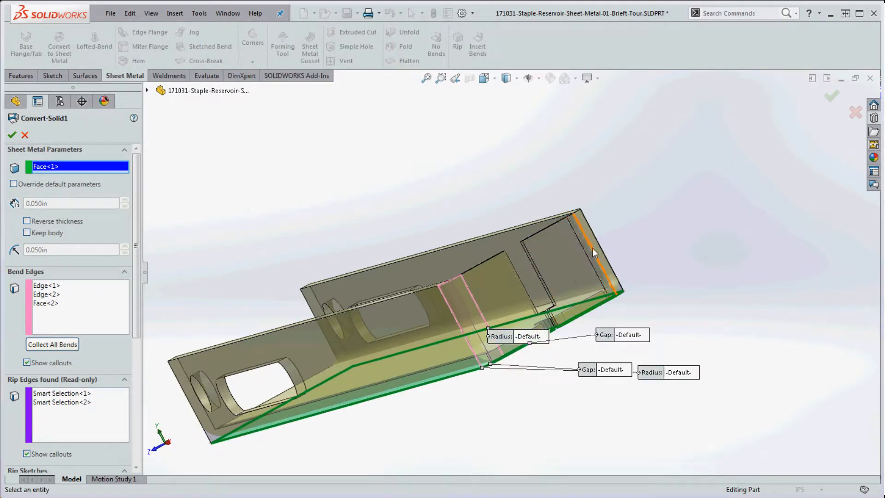
click(589, 234)
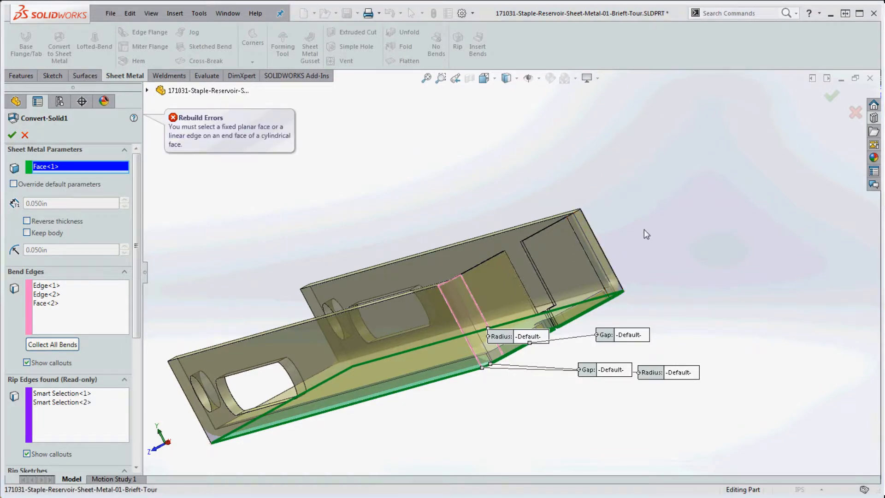
middle_drag(644, 230, 643, 274)
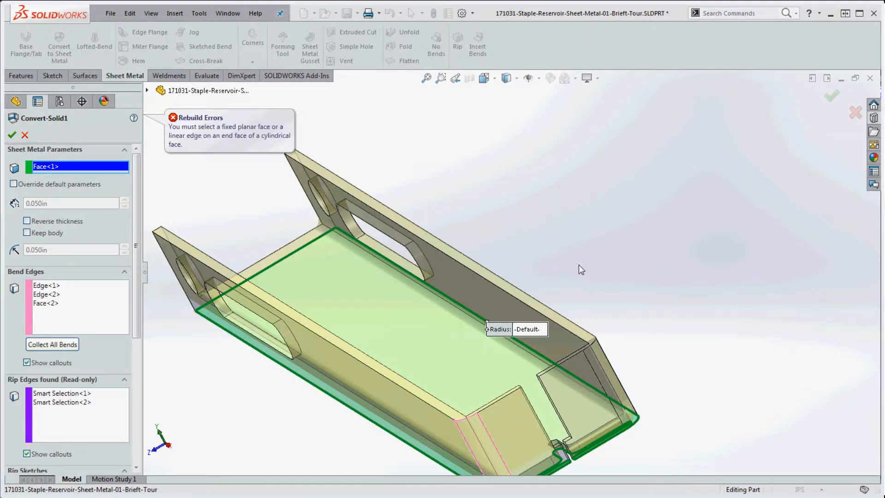
scroll(580, 266, up, 2)
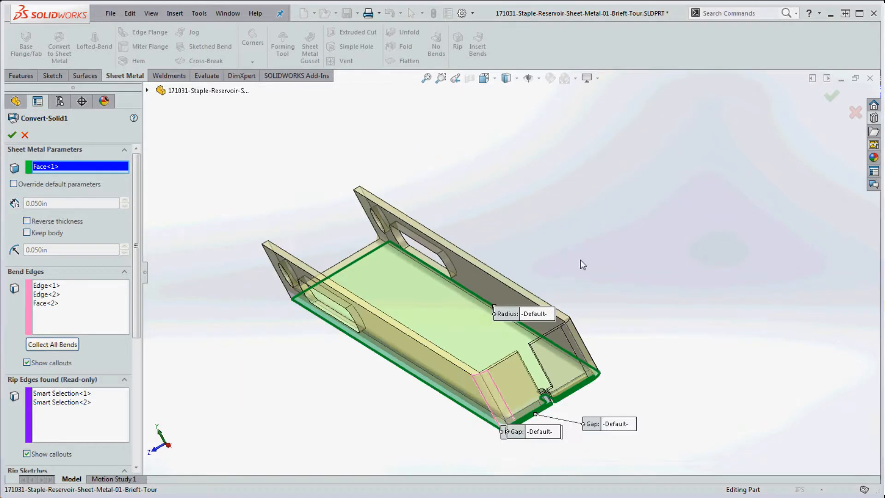
click(12, 134)
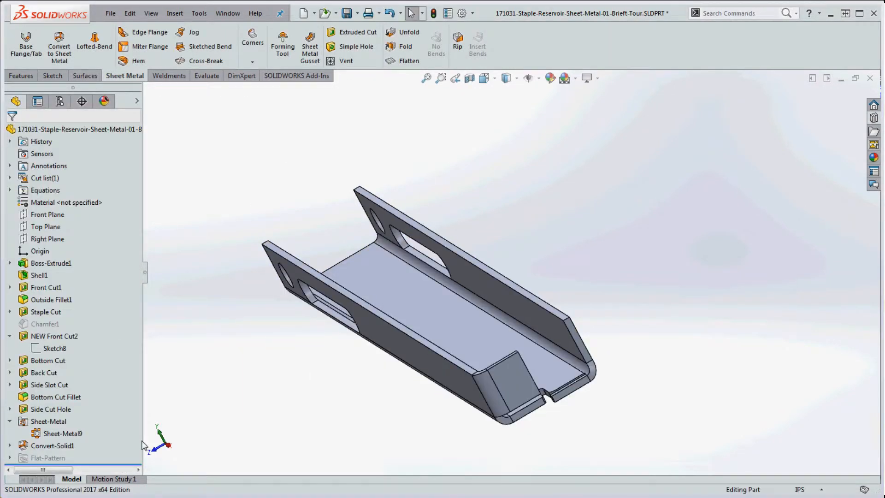
- Delete the Convert-Solid1 feature together with its dependent bend and flat-pattern items
right_click(68, 450)
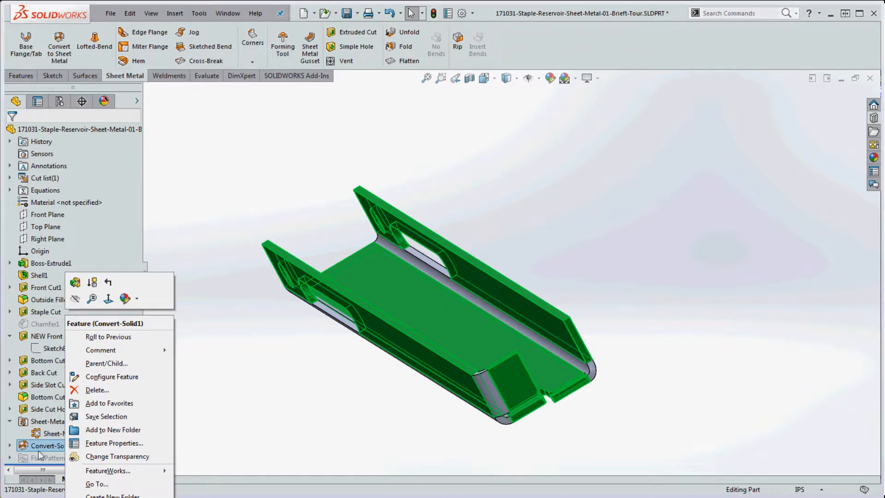
click(96, 390)
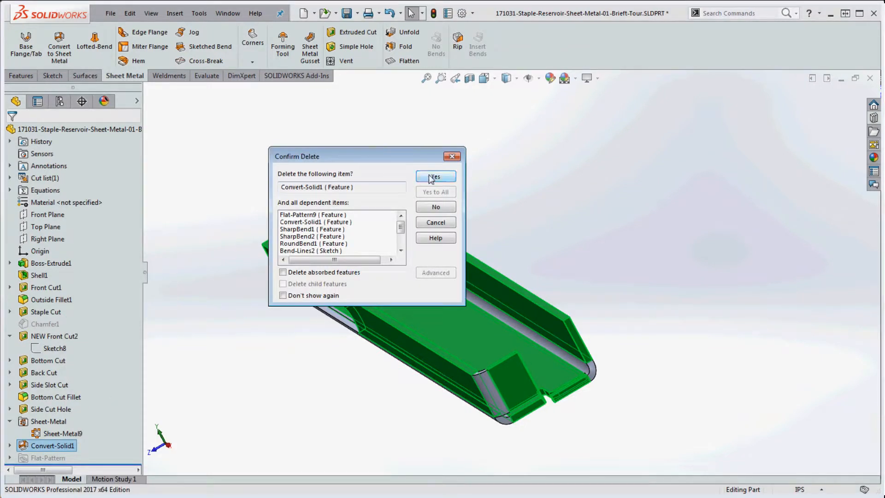
click(434, 177)
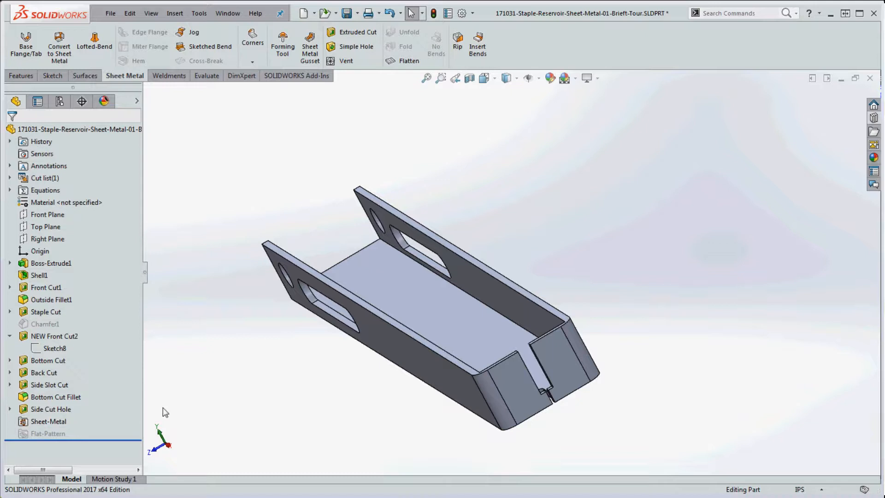
- Examine the front end of the reservoir and the rounded corners that Bottom Cut Fillet adds to the bottom slot
middle_drag(386, 449, 395, 450)
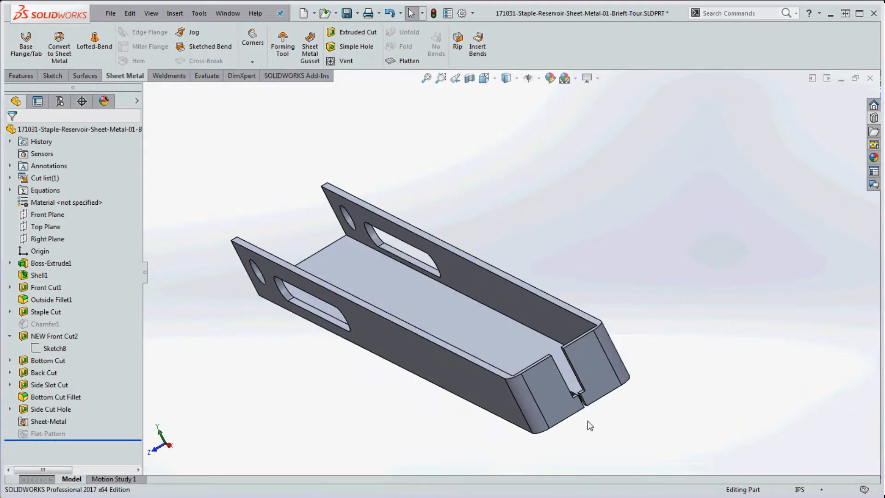
middle_drag(620, 366, 626, 395)
scroll(628, 387, up, 2)
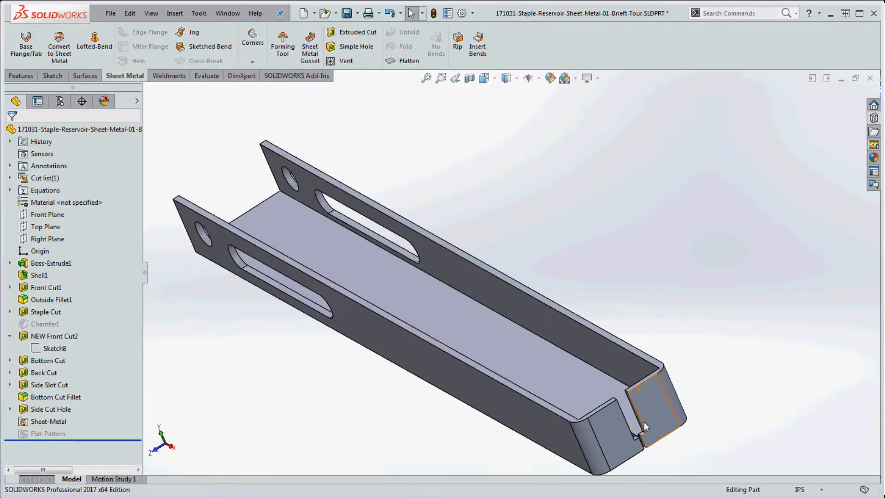
scroll(637, 410, down, 3)
scroll(595, 373, up, 4)
scroll(566, 353, down, 4)
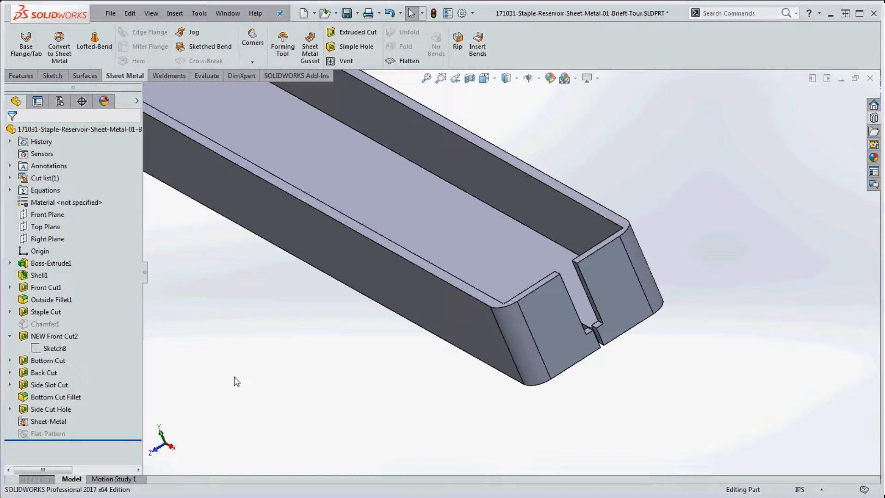
click(45, 398)
middle_drag(232, 373, 243, 428)
scroll(464, 340, up, 5)
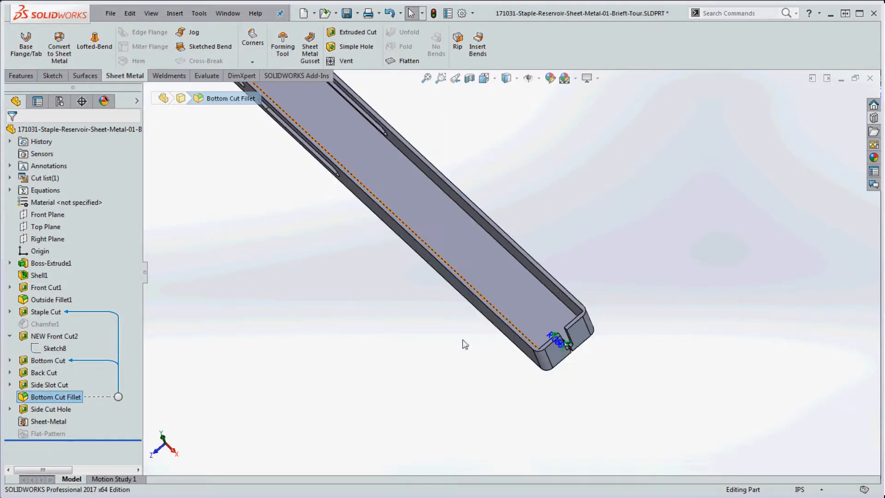
middle_drag(559, 293, 561, 313)
scroll(562, 322, down, 10)
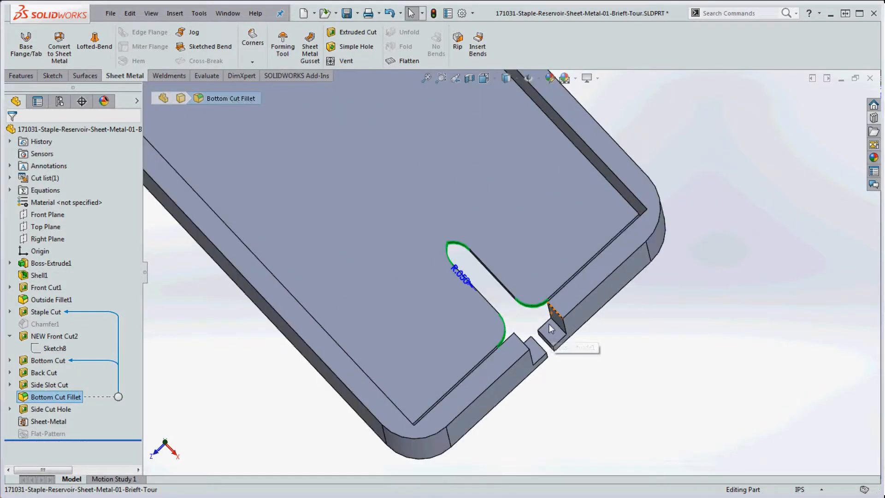
middle_drag(576, 349, 570, 318)
click(662, 359)
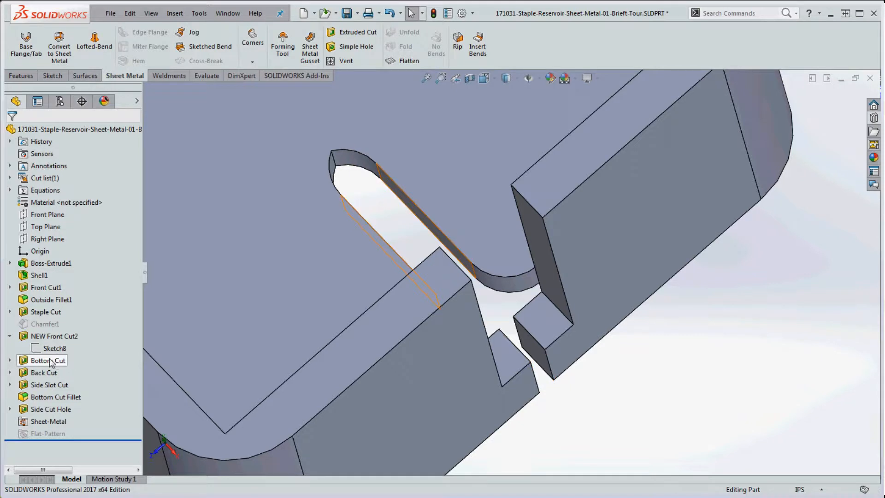
- Reorder Bottom Cut Fillet so that it sits directly below Bottom Cut in the feature history
mouse_move(50, 363)
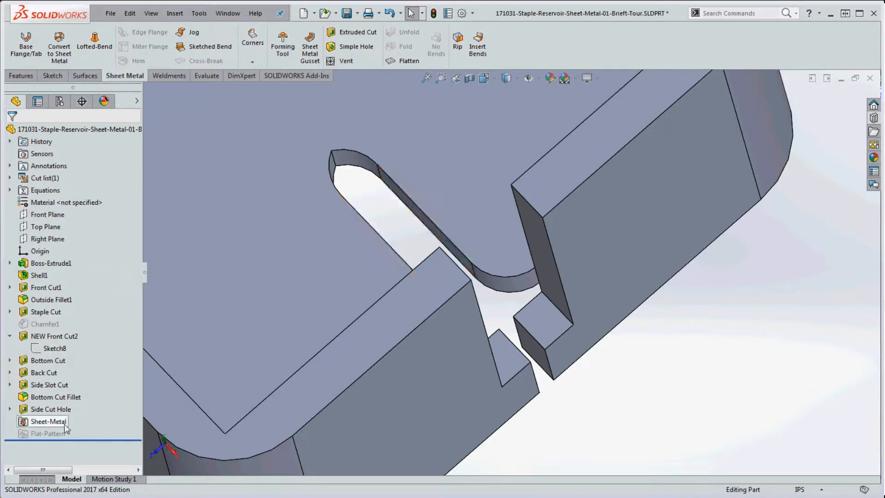
mouse_move(48, 403)
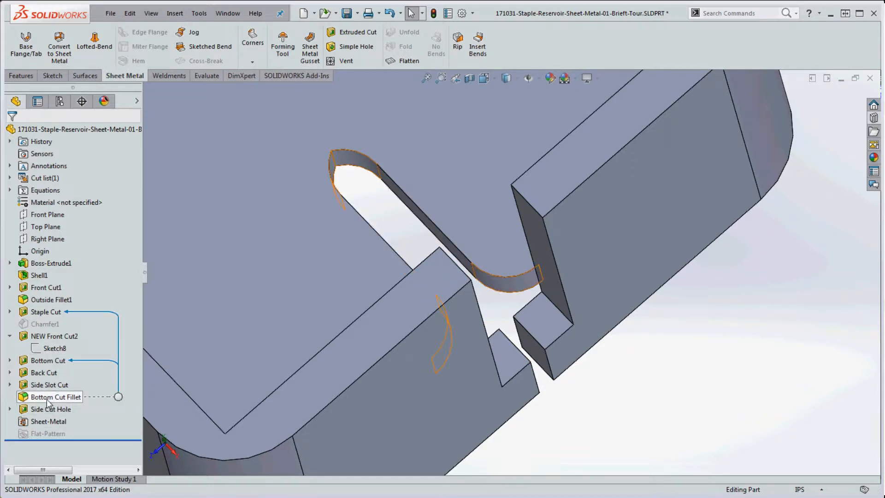
drag(48, 404, 47, 366)
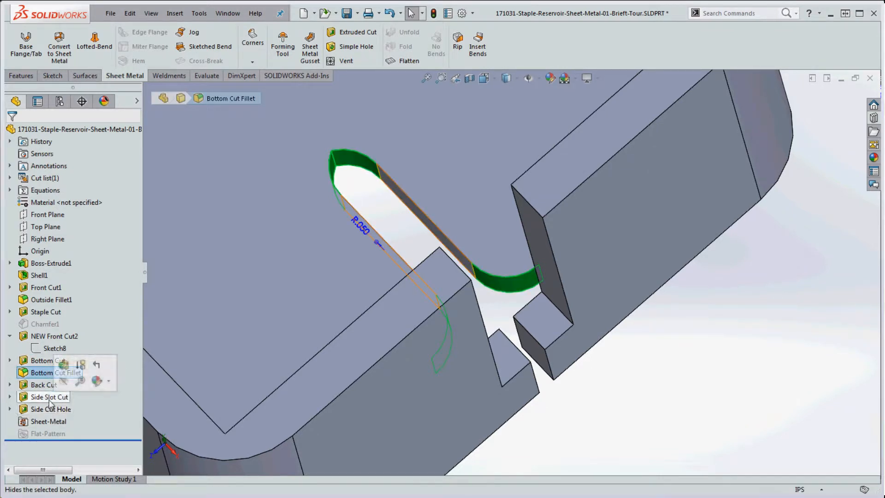
scroll(452, 315, up, 10)
middle_drag(450, 283, 366, 191)
scroll(369, 196, down, 10)
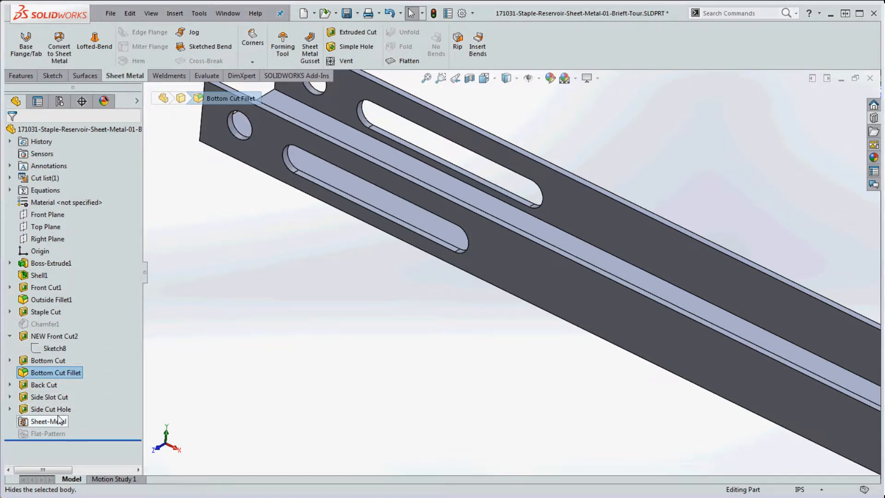
click(268, 379)
- Suppress Outside Fillet1 so the two front vertical corners are sharp
scroll(355, 344, up, 4)
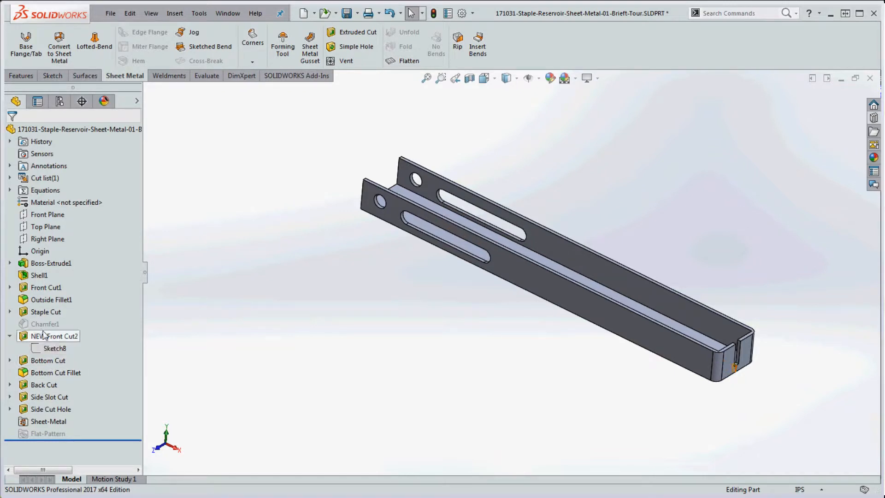
click(46, 300)
middle_drag(720, 401, 710, 412)
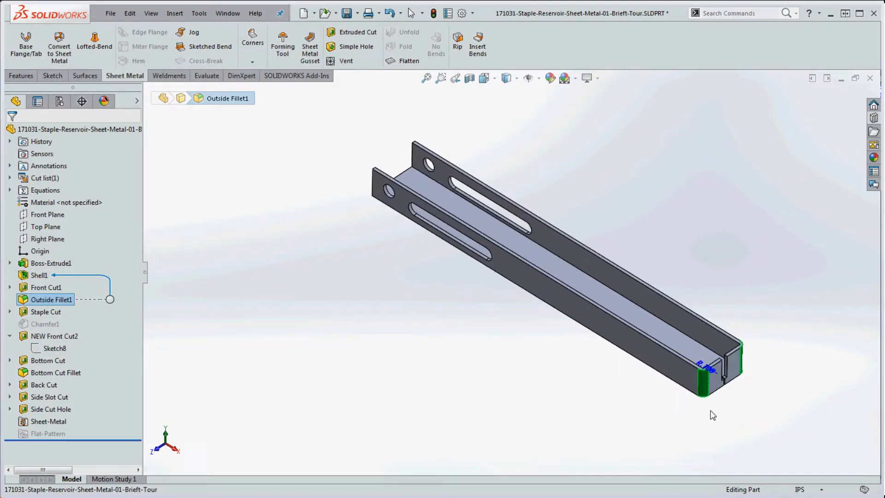
right_click(50, 302)
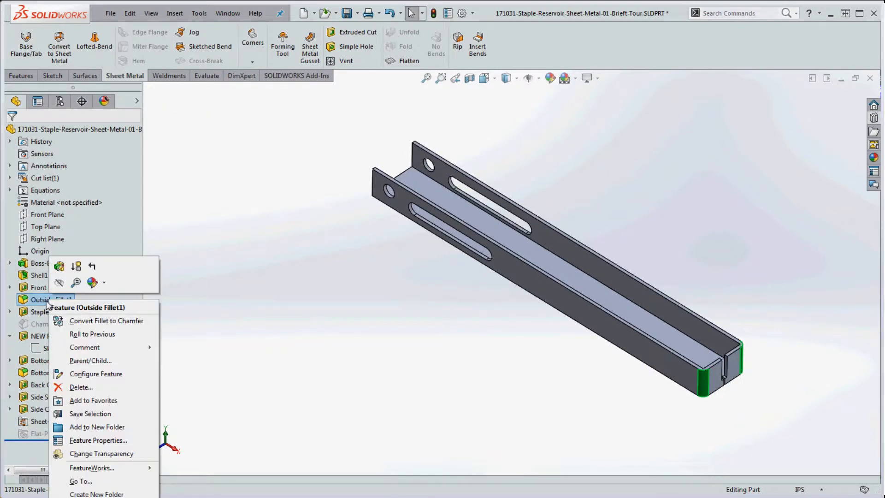
click(79, 268)
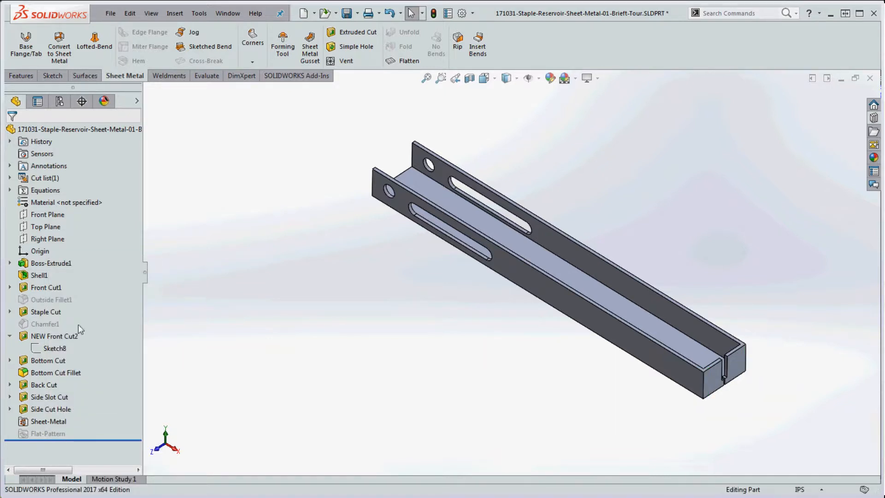
- Unsuppress Chamfer1 to check the chamfered long bottom edge, and suppress it again
right_click(39, 327)
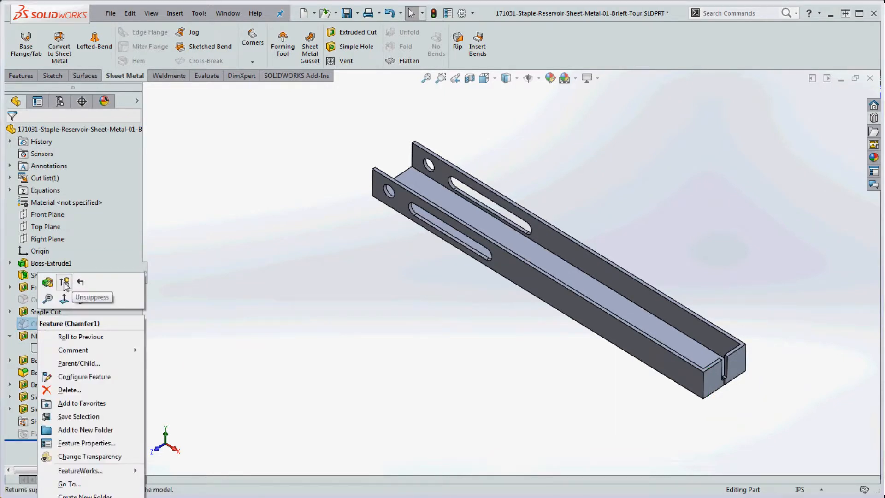
click(80, 289)
middle_drag(577, 387, 572, 297)
scroll(695, 288, down, 5)
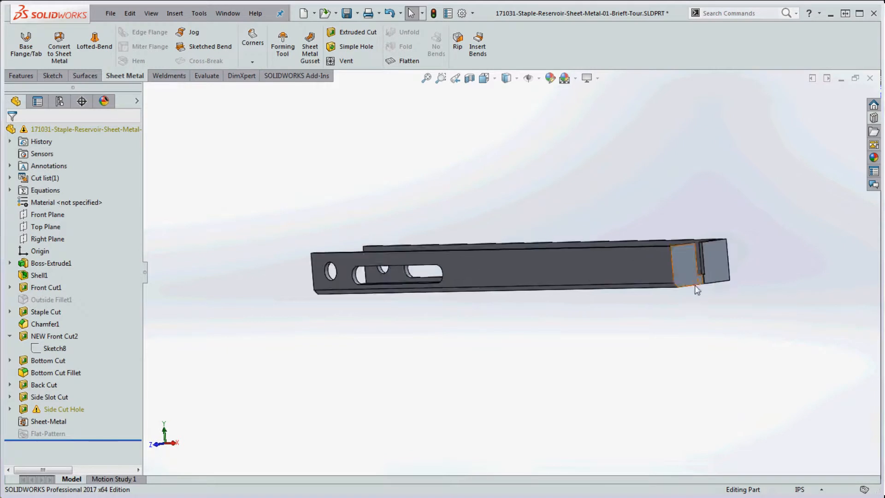
mouse_move(667, 283)
middle_down()
mouse_move(663, 211)
mouse_move(607, 218)
mouse_move(651, 253)
mouse_move(653, 292)
middle_up()
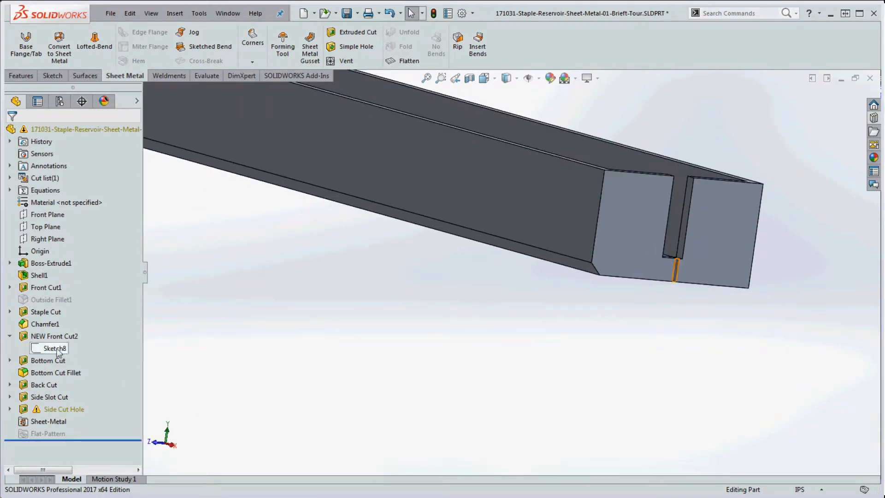
right_click(48, 325)
click(74, 283)
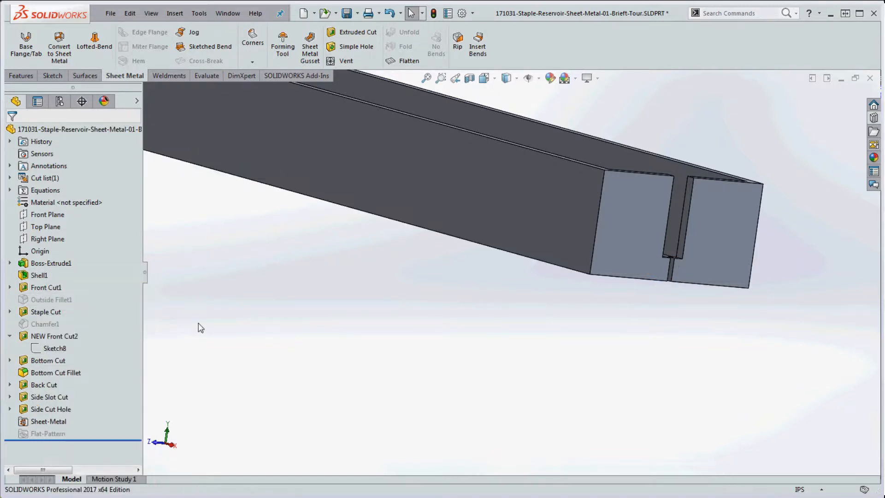
- Examine the narrow gap cut by NEW Front Cut2 below the staple slot in the front wall
scroll(522, 283, up, 3)
middle_drag(522, 283, 532, 342)
scroll(527, 317, up, 4)
scroll(525, 314, down, 8)
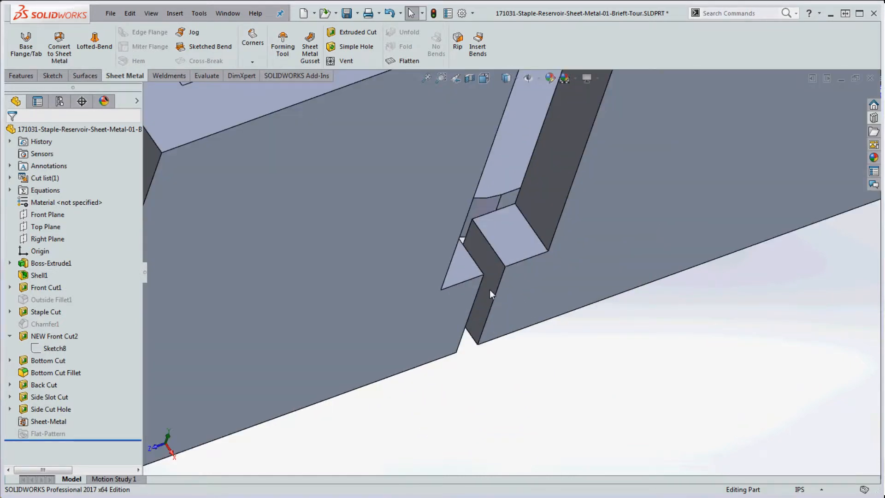
click(491, 287)
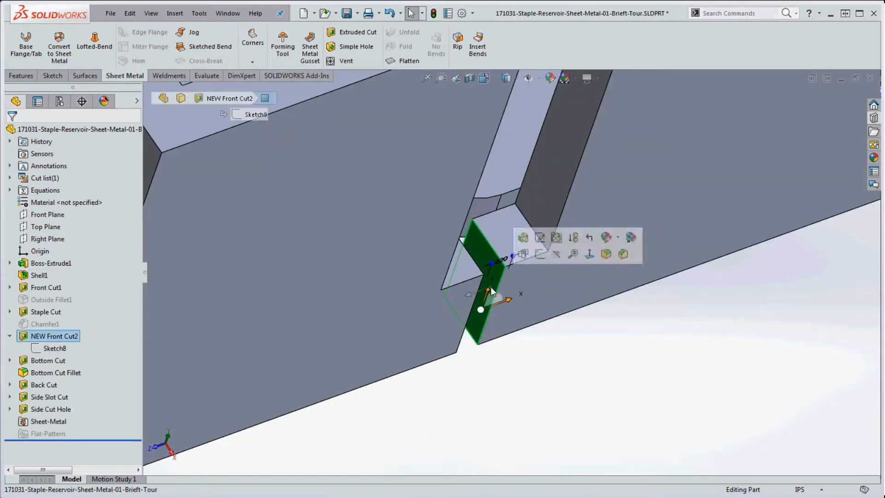
scroll(518, 342, up, 3)
click(523, 344)
scroll(525, 335, up, 5)
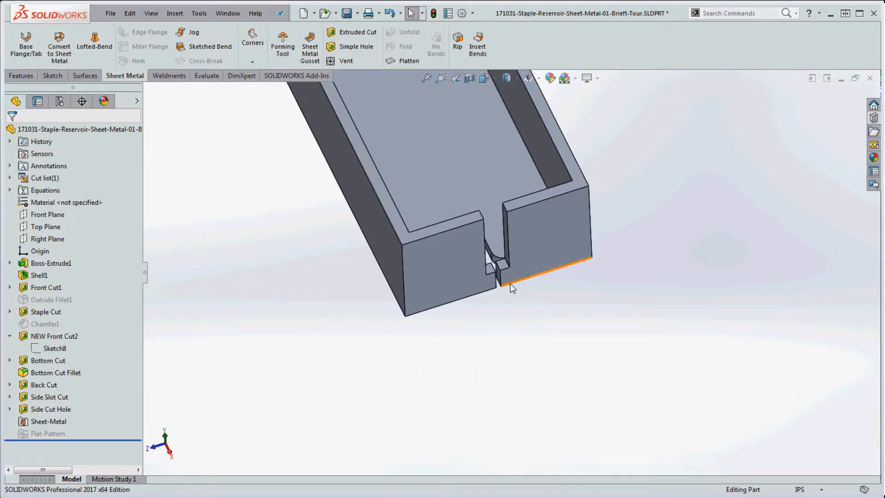
scroll(497, 267, down, 5)
click(483, 278)
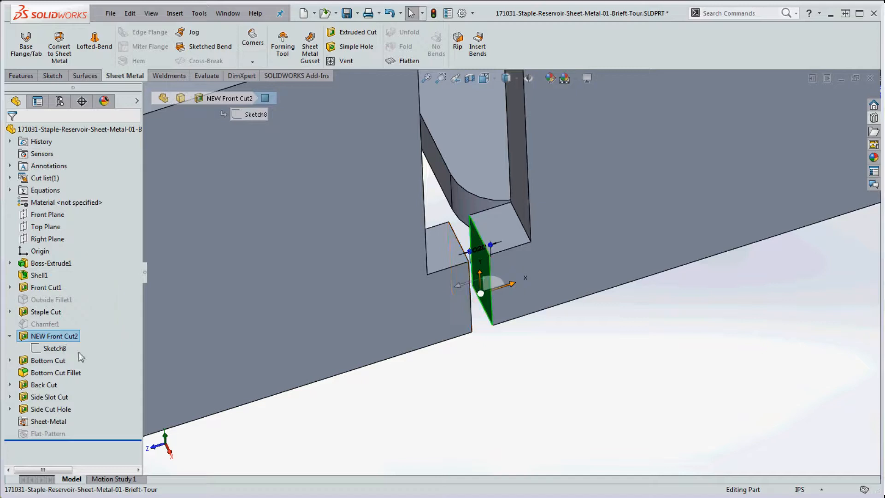
click(392, 377)
scroll(484, 366, up, 3)
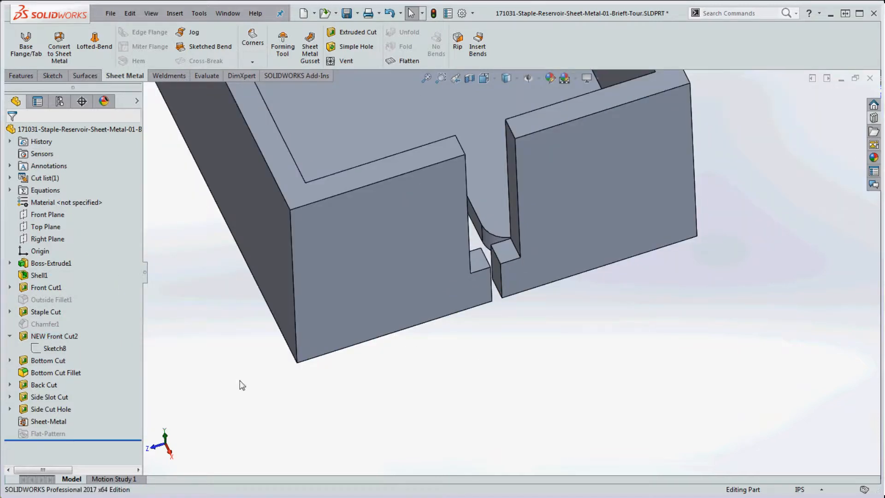
- Roll the feature history back to just below Boss-Extrude1 and examine the plain solid block and its base dimensions
click(56, 266)
scroll(317, 309, up, 3)
click(390, 294)
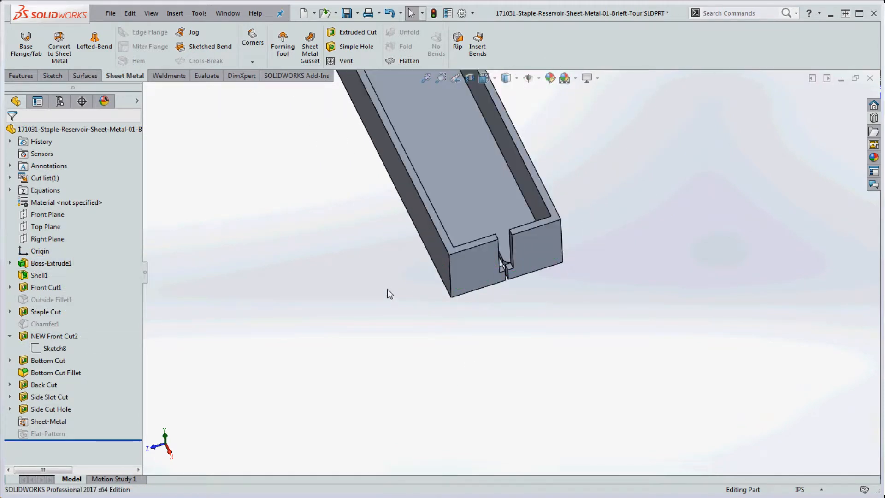
click(40, 275)
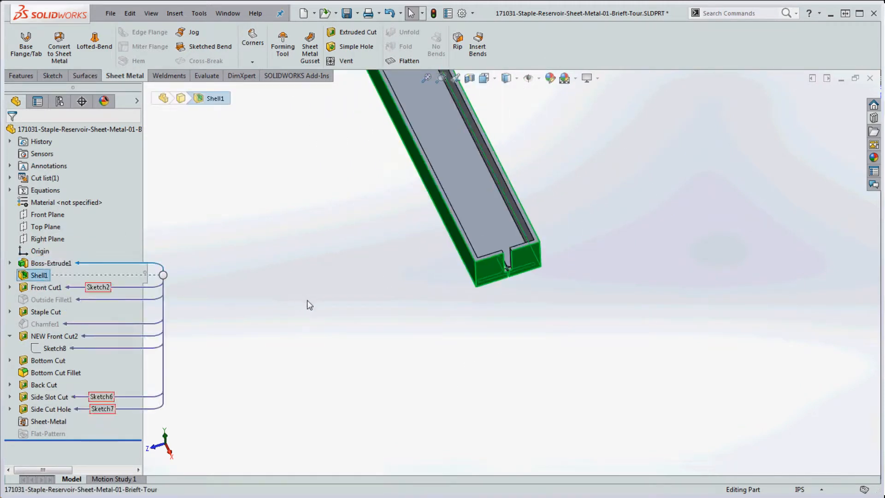
click(46, 288)
right_click(46, 288)
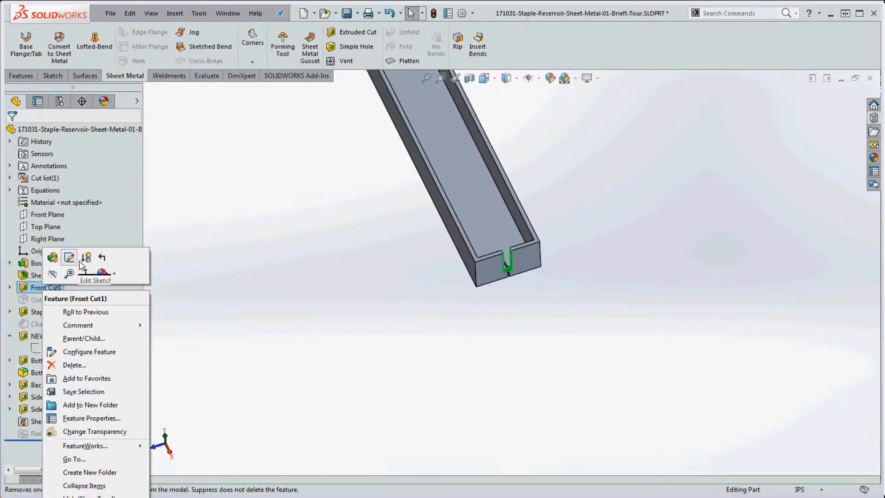
click(102, 259)
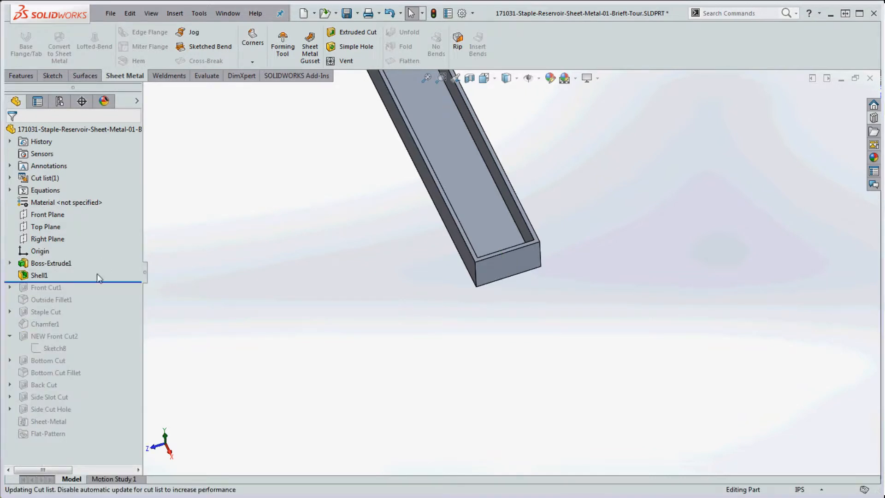
drag(69, 280, 71, 275)
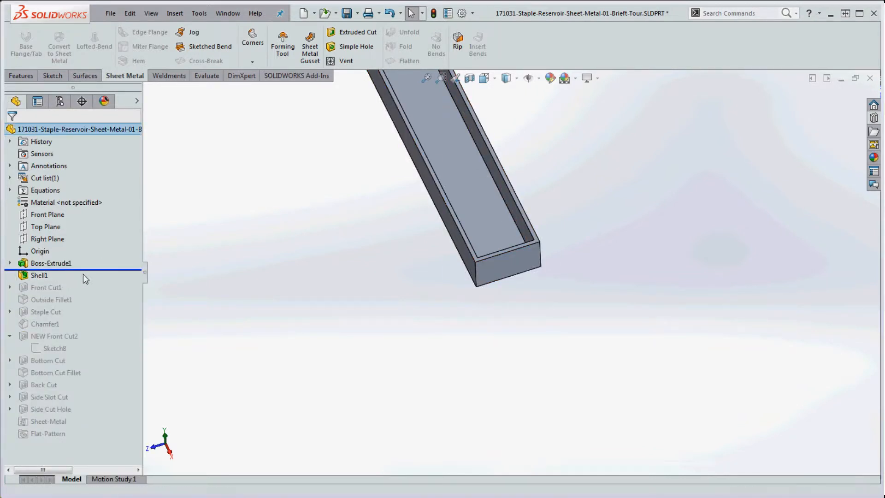
click(477, 221)
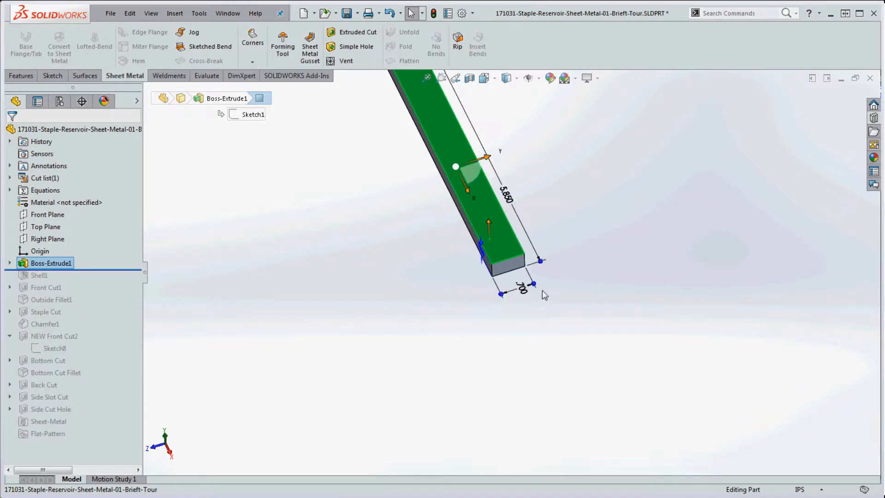
scroll(556, 318, up, 1)
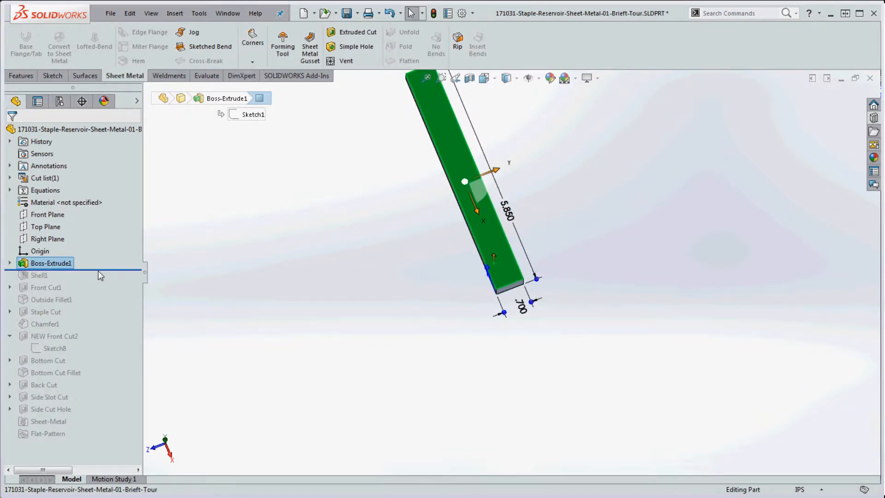
- Roll the history forward past Shell1 and inspect Sketch1 under Boss-Extrude1 against the shelled walls
drag(100, 276, 99, 282)
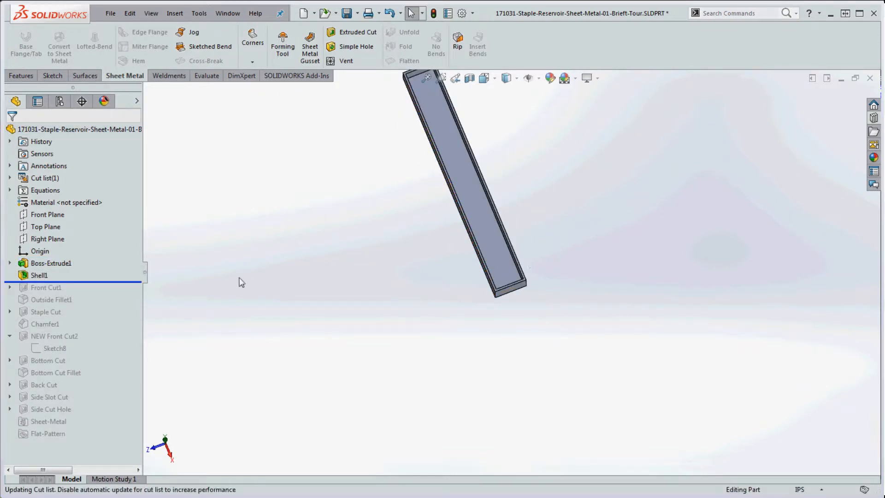
click(10, 262)
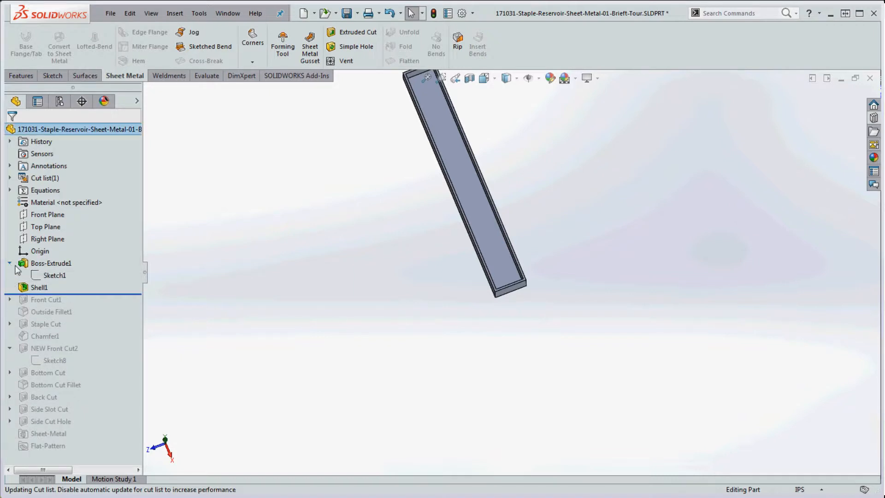
click(53, 275)
scroll(530, 263, down, 2)
scroll(530, 262, down, 3)
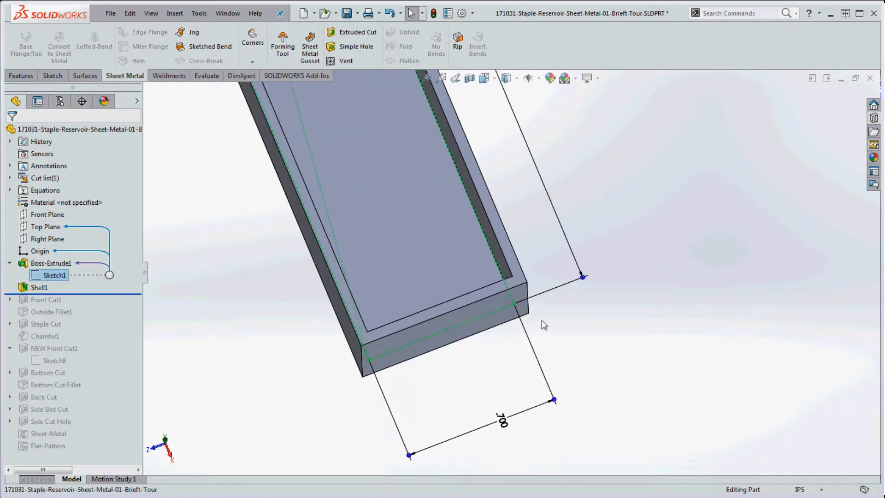
scroll(548, 325, up, 2)
click(188, 350)
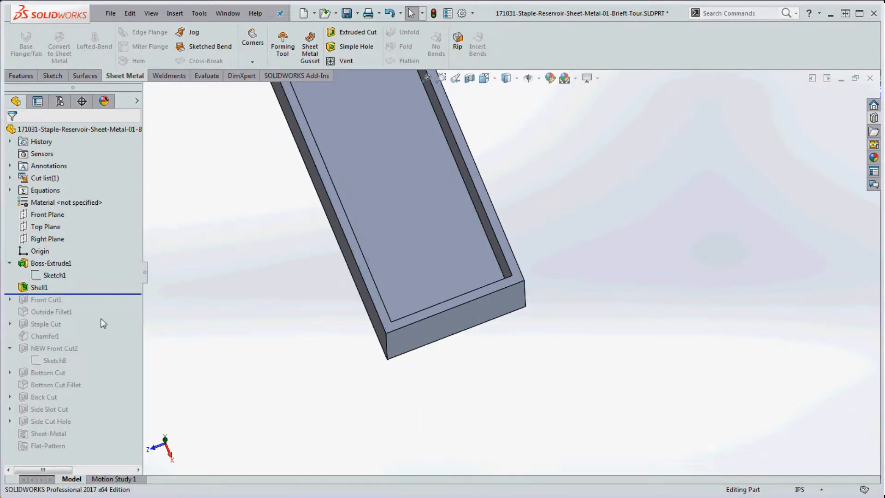
- Roll the history forward through Front Cut1, Staple Cut and NEW Front Cut2 one stage at a time to review each cut
drag(101, 295, 101, 306)
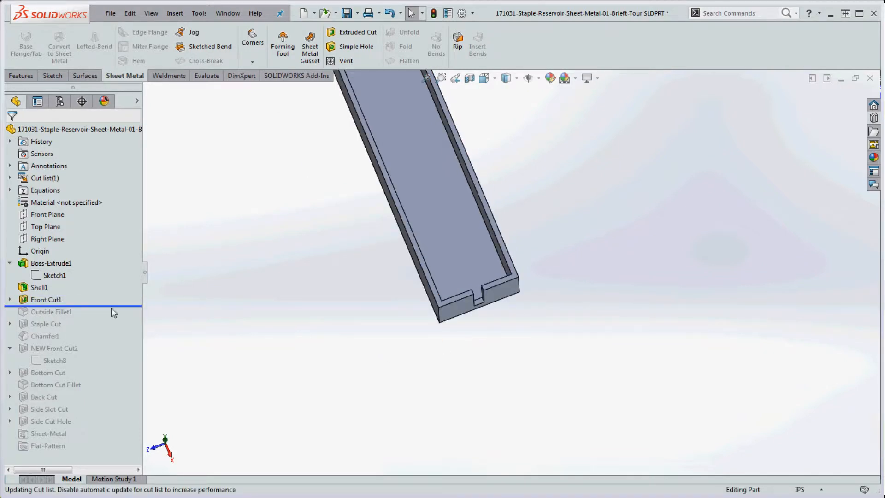
drag(110, 306, 110, 318)
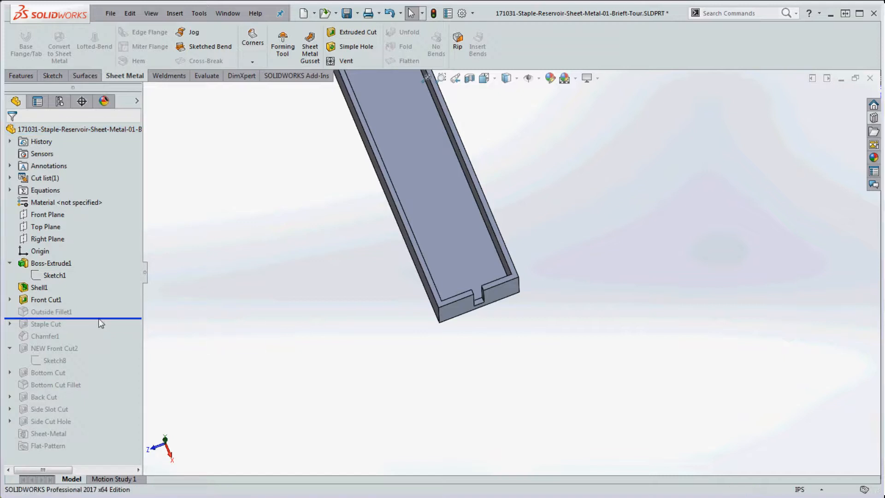
drag(101, 323, 100, 331)
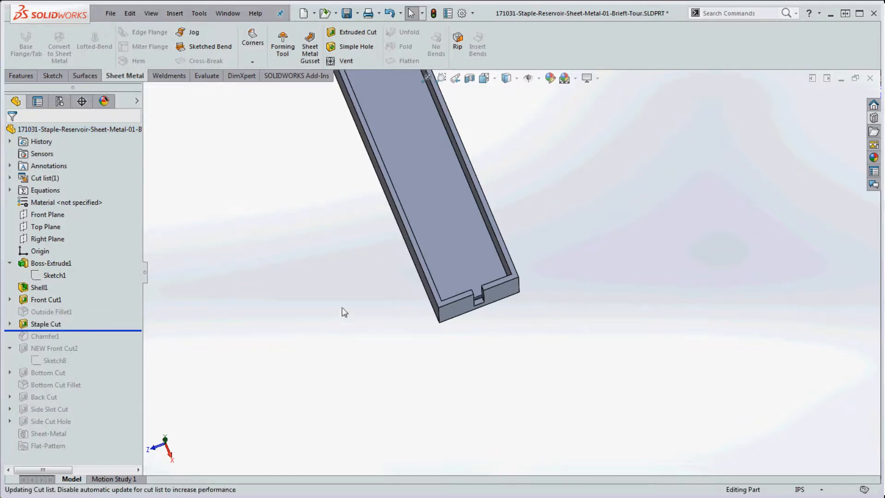
click(351, 345)
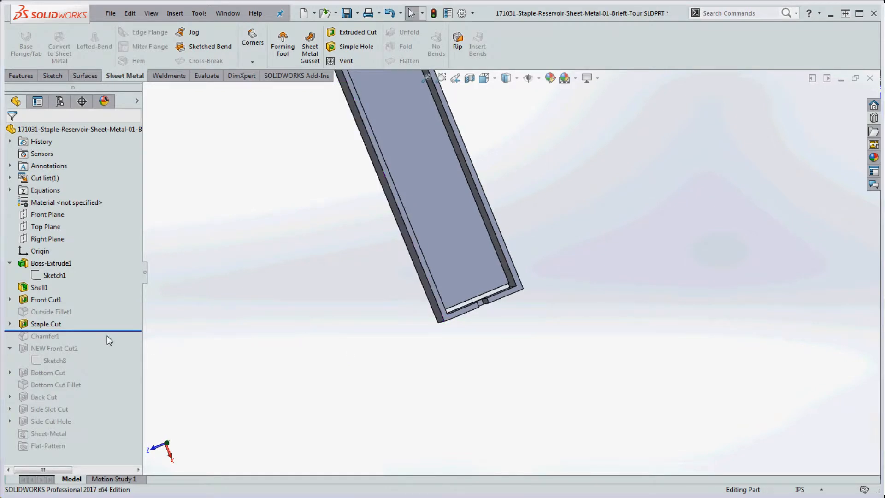
drag(102, 331, 102, 364)
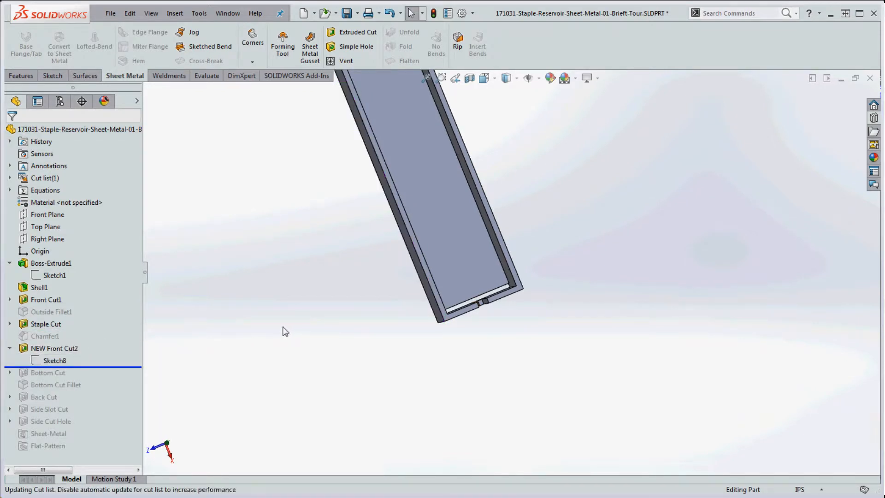
- Reorder NEW Front Cut2 so that it sits directly below Front Cut1, and check the cut along the whole floor
mouse_move(53, 352)
mouse_down()
mouse_move(115, 345)
mouse_move(76, 297)
mouse_up()
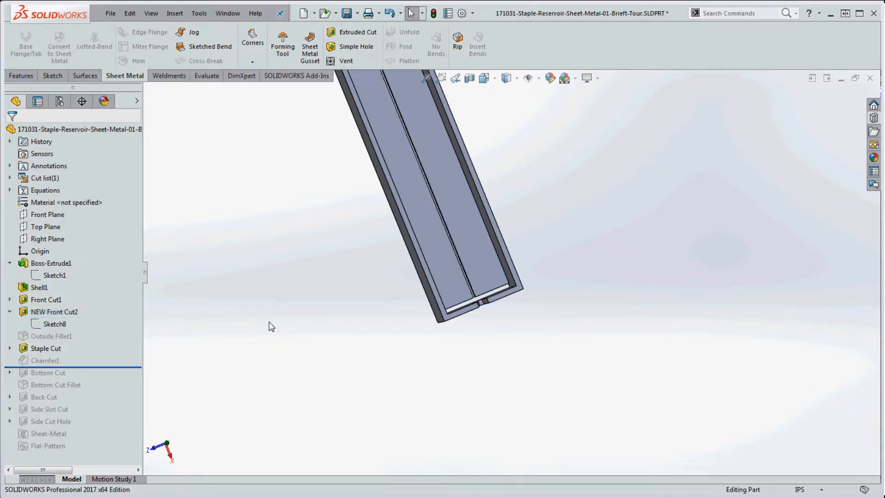
middle_drag(414, 332, 452, 329)
middle_drag(525, 290, 470, 181)
scroll(469, 181, up, 2)
scroll(522, 314, up, 3)
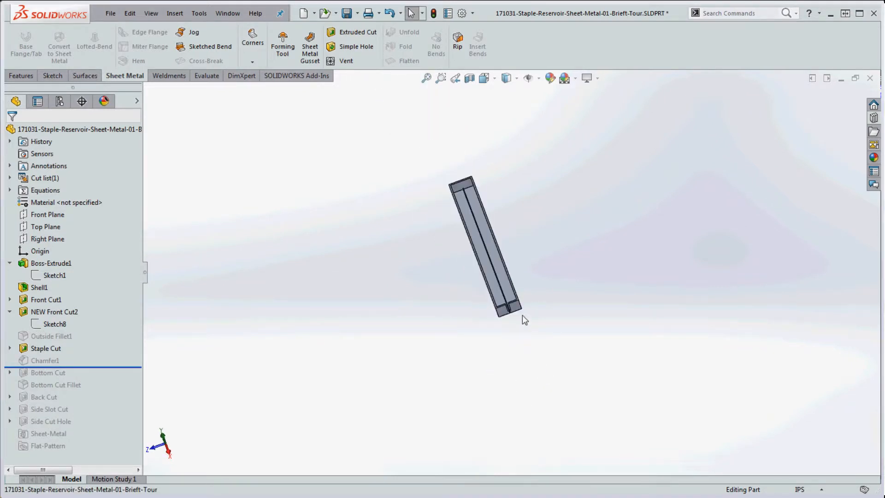
- Change NEW Front Cut2 to a Blind cut with a depth of 0.05 in
right_click(62, 326)
right_click(36, 312)
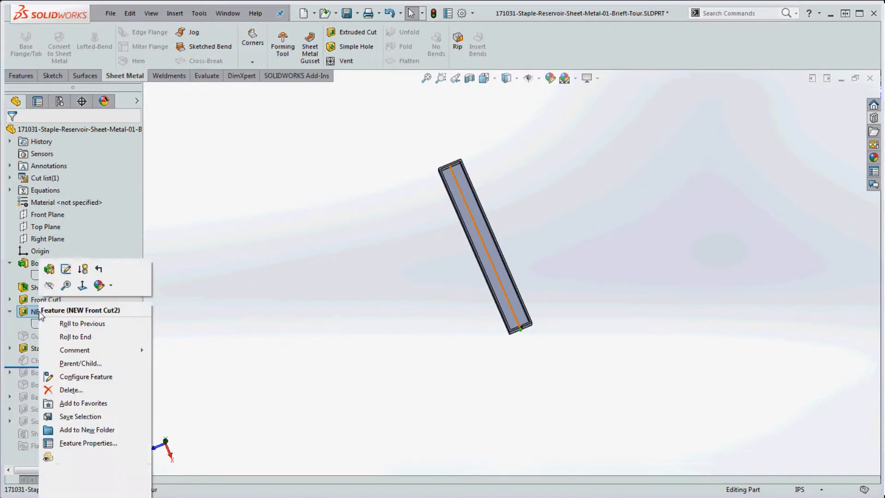
click(57, 272)
scroll(511, 318, down, 6)
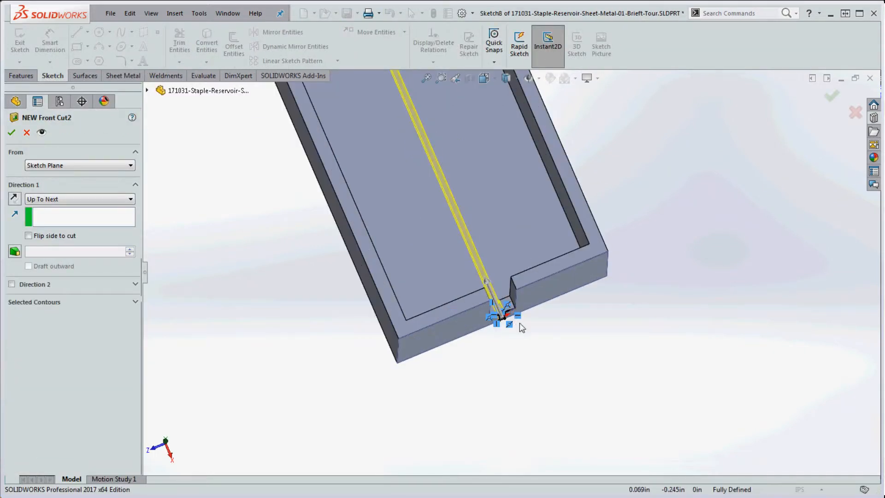
click(55, 200)
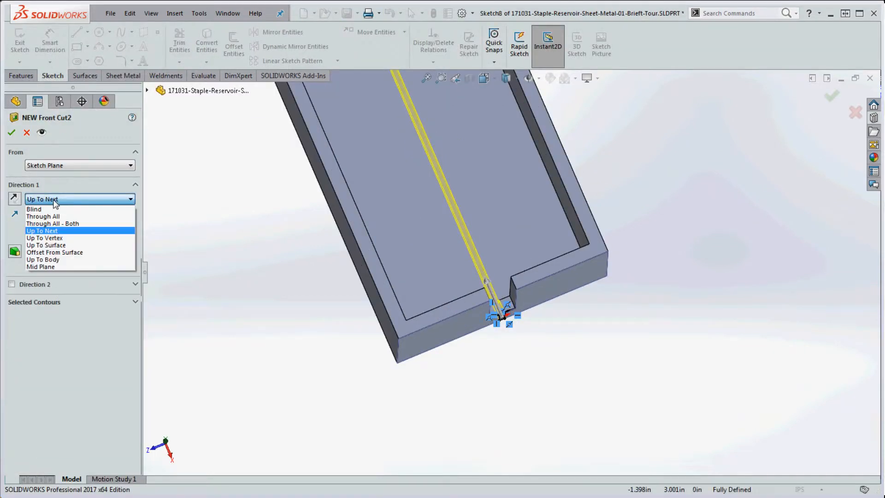
click(50, 210)
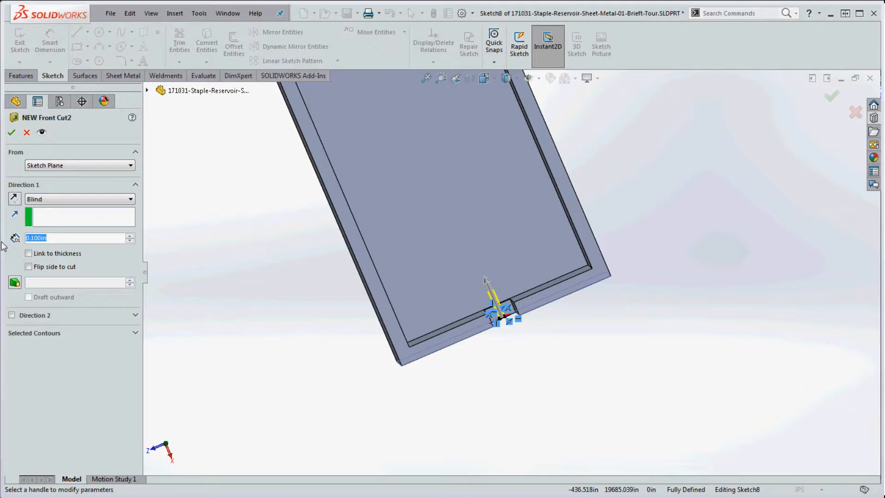
text(0.05)
key(Return)
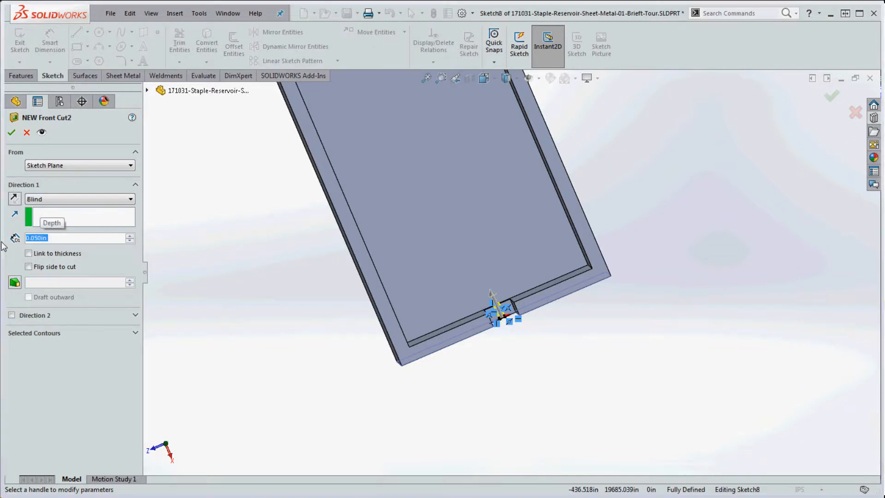
click(11, 132)
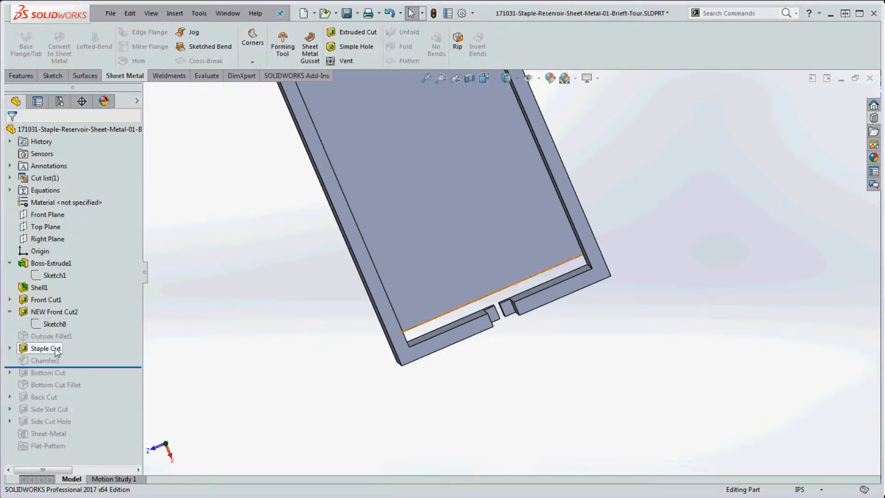
- Examine Staple Cut and its dimensions at the front end of the floor
double_click(57, 349)
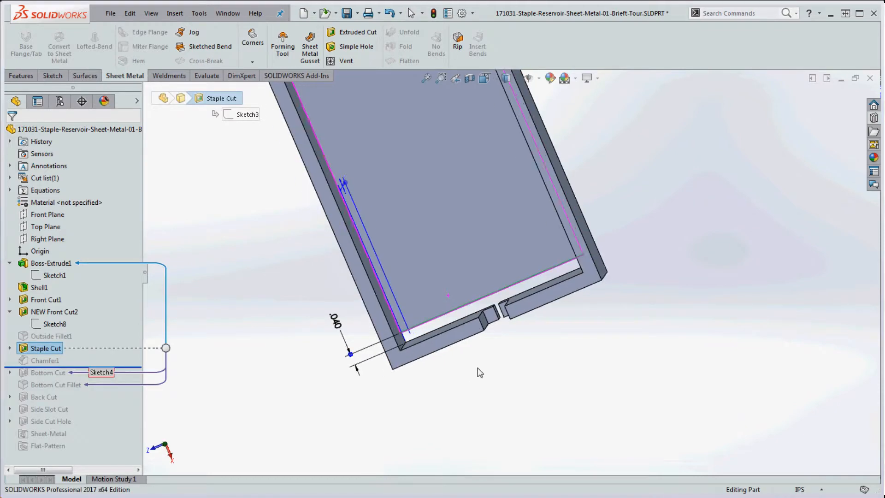
mouse_move(479, 373)
middle_down()
mouse_move(488, 276)
mouse_move(501, 260)
mouse_move(483, 388)
middle_up()
click(484, 388)
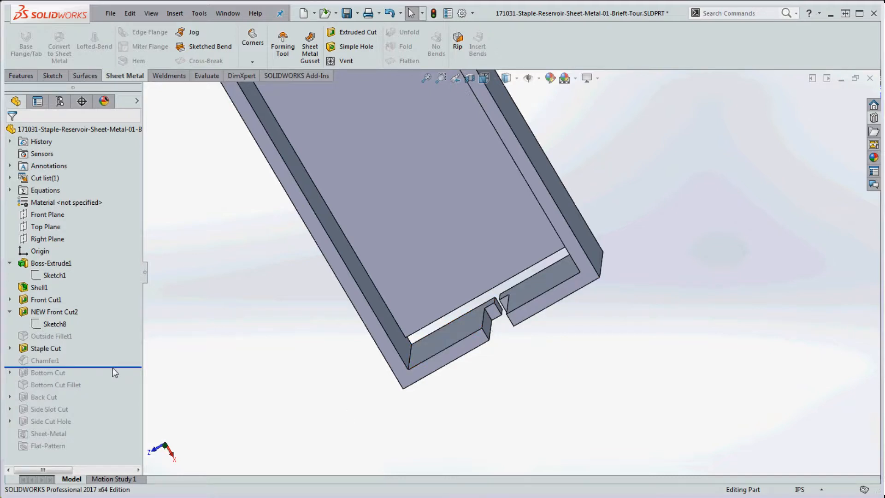
- Roll the history forward through Bottom Cut, Bottom Cut Fillet, Back Cut and Side Slot Cut to review the resulting shape
drag(113, 367, 113, 378)
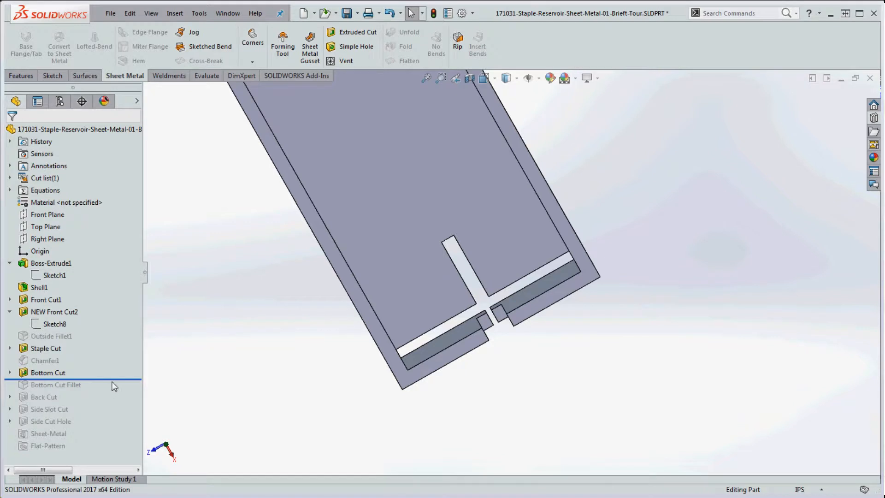
drag(113, 380, 110, 416)
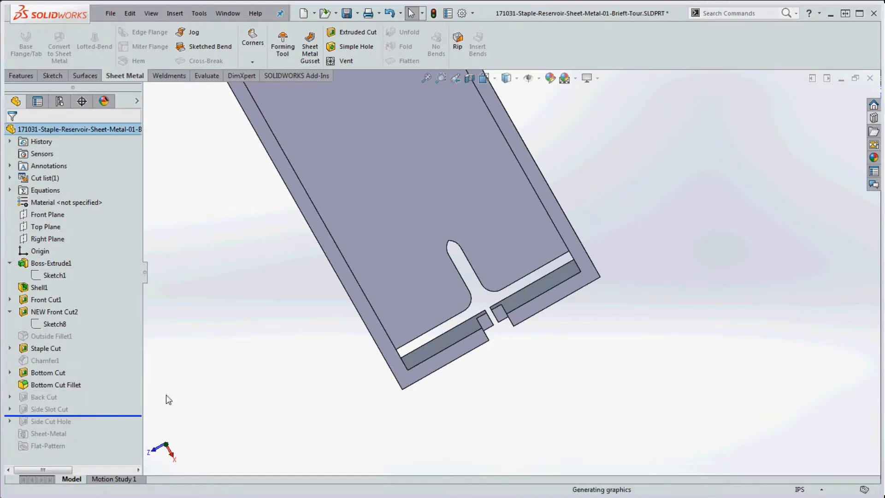
middle_drag(387, 317, 369, 173)
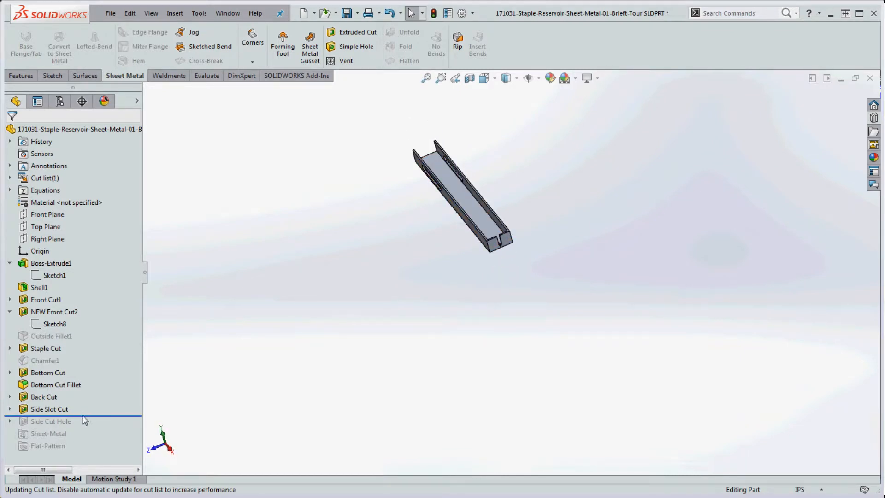
- Roll the history forward past Side Cut Hole, inspect the side slots and holes, and continue to the end below Flat-Pattern
drag(82, 415, 83, 425)
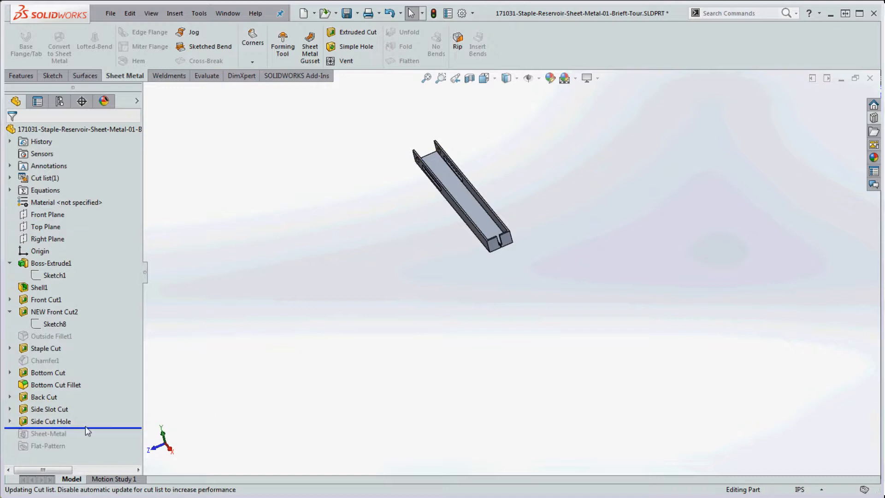
middle_drag(350, 314, 411, 200)
scroll(461, 189, down, 10)
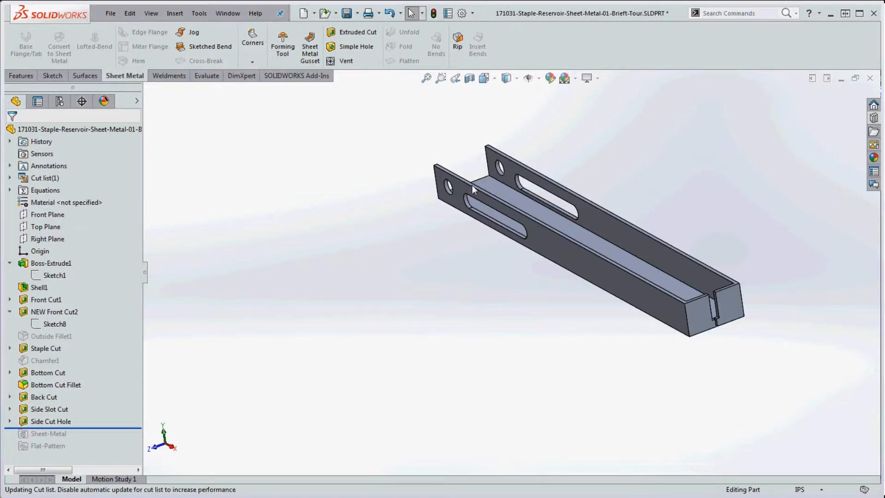
click(56, 410)
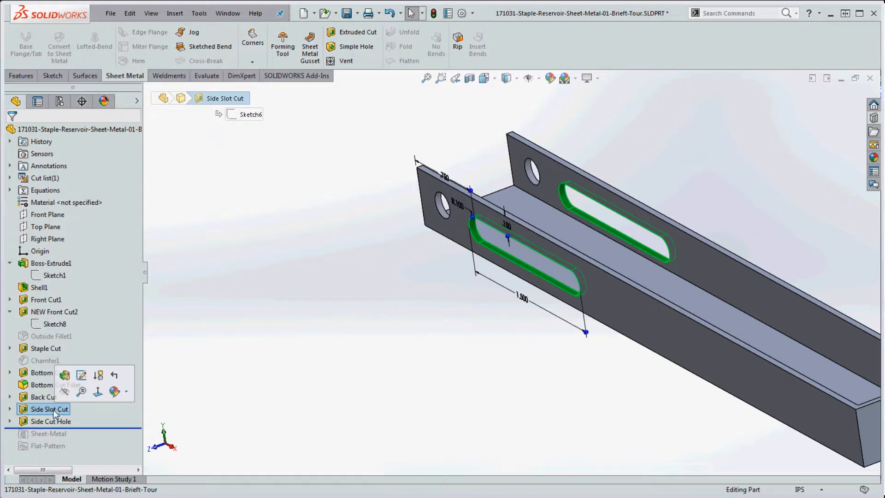
click(50, 422)
click(129, 440)
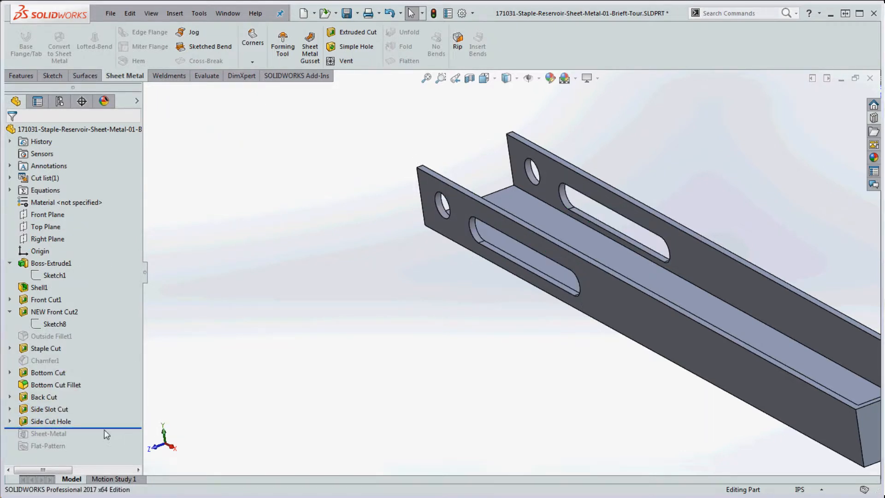
drag(106, 435, 107, 452)
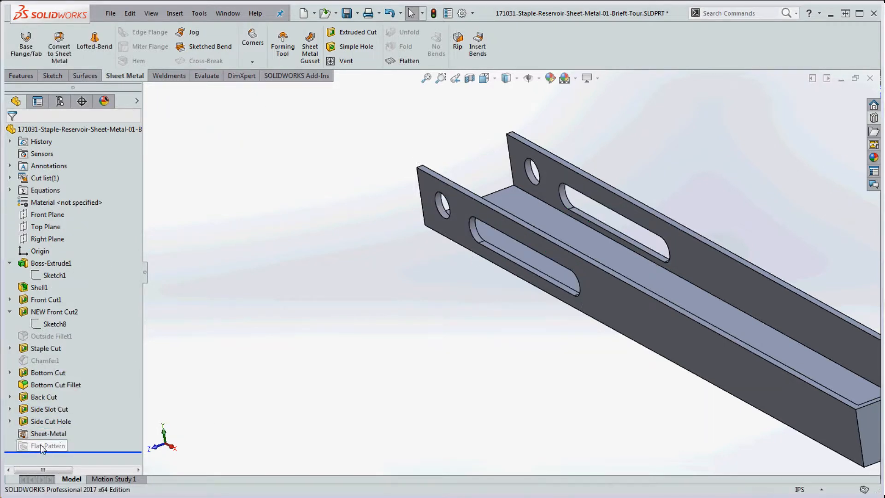
key(f)
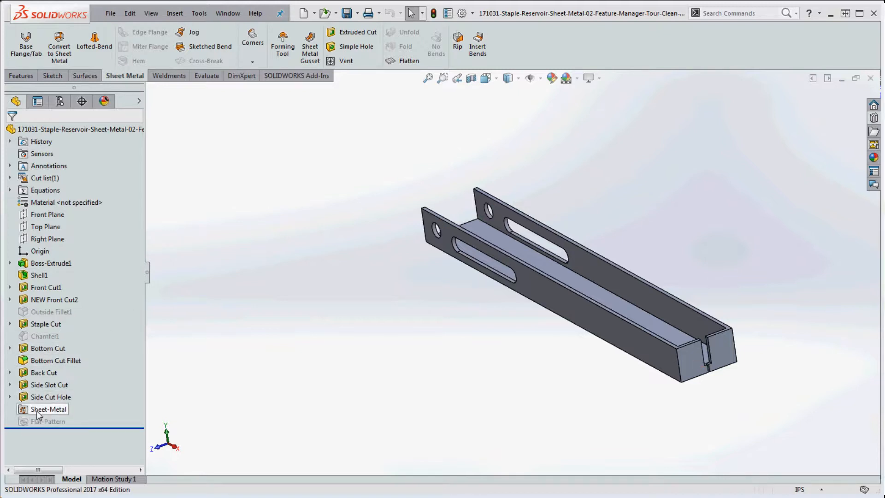
- Review the Sheet-Metal feature's bend parameters, K-factor and auto relief types, keeping Rectangular as the relief
mouse_move(37, 414)
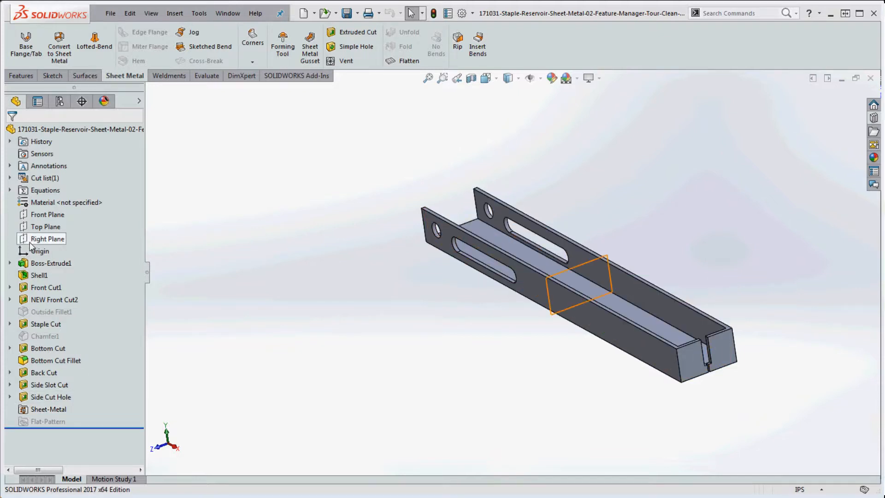
right_click(34, 409)
click(36, 309)
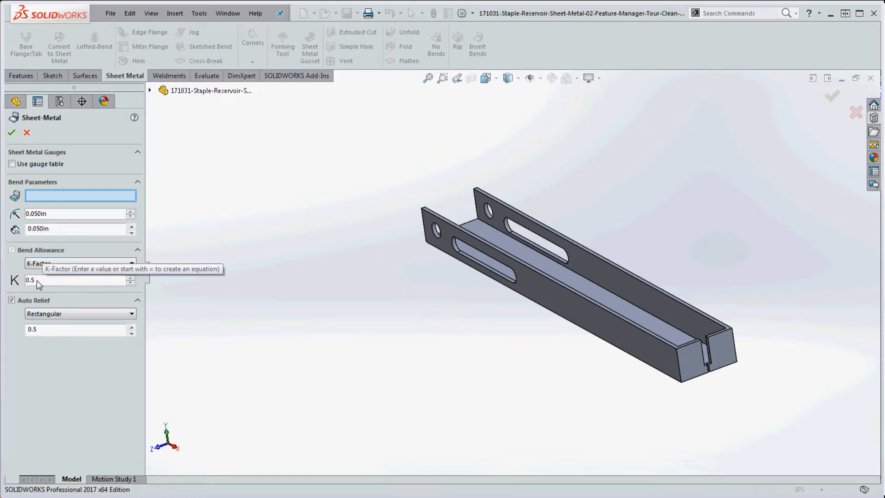
click(65, 314)
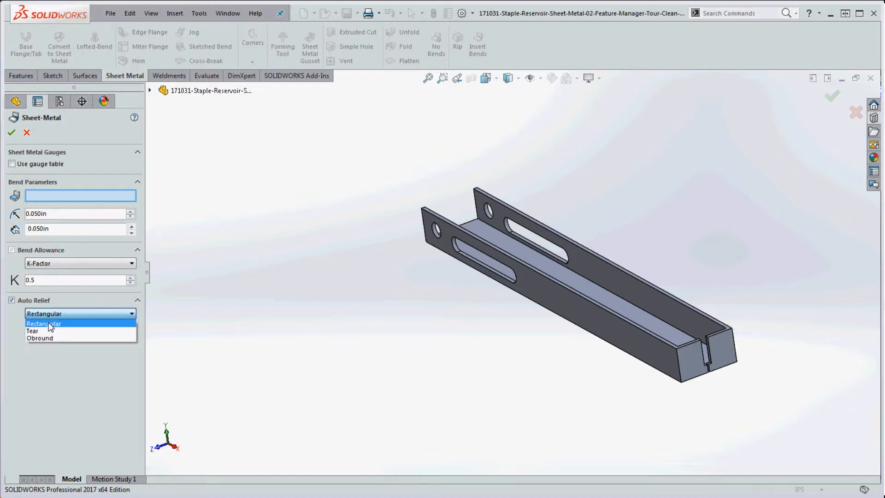
click(51, 324)
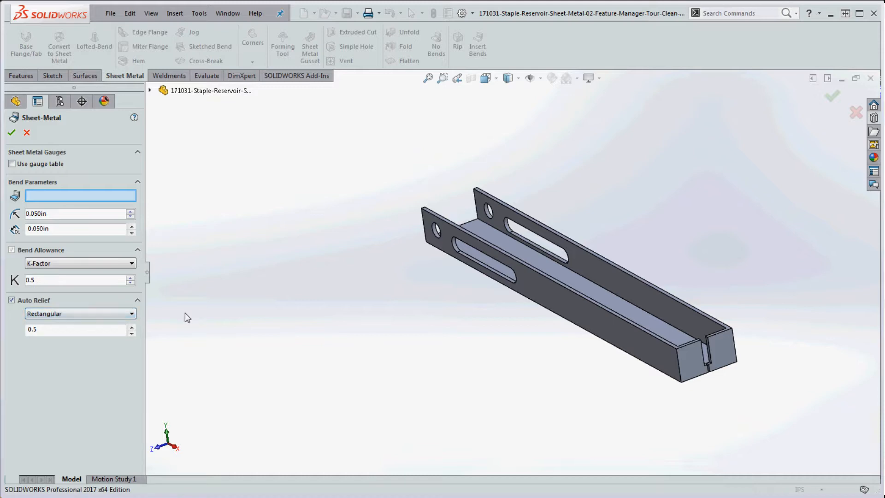
click(11, 132)
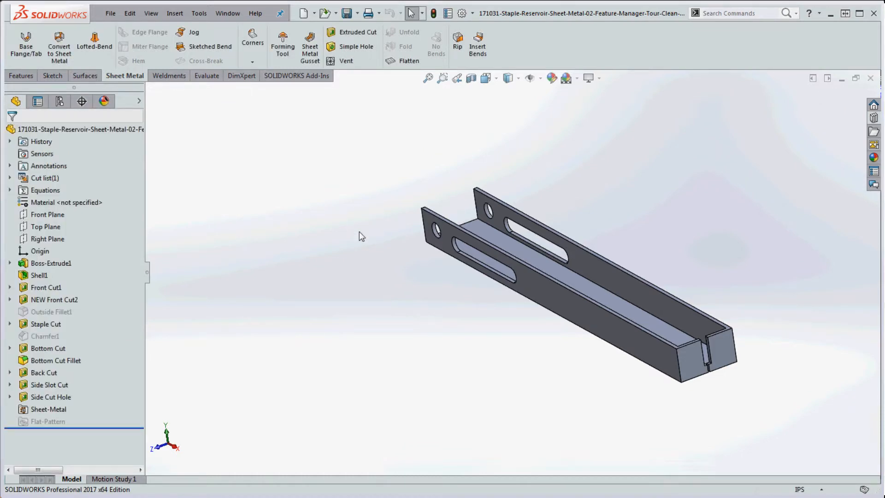
- Start Convert to Sheet Metal and pick the underside of the reservoir floor as the fixed face
click(59, 40)
middle_drag(454, 387, 451, 269)
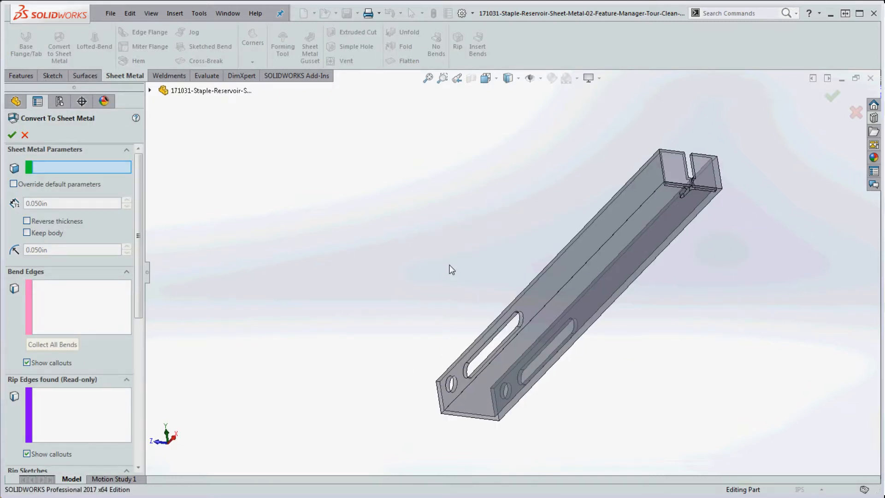
click(669, 222)
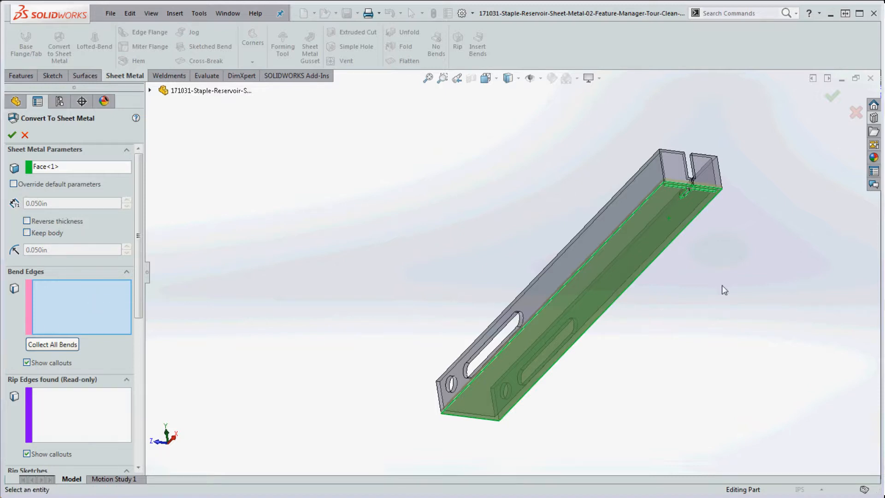
- Add the first long lower edge of the reservoir as a bend edge and check its preview at the front corner
scroll(654, 205, down, 3)
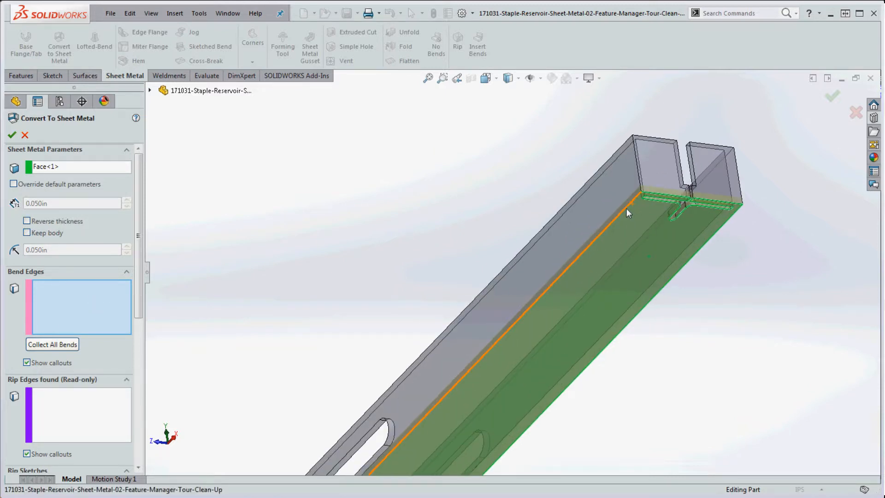
click(626, 208)
middle_drag(636, 215, 644, 322)
scroll(644, 314, down, 8)
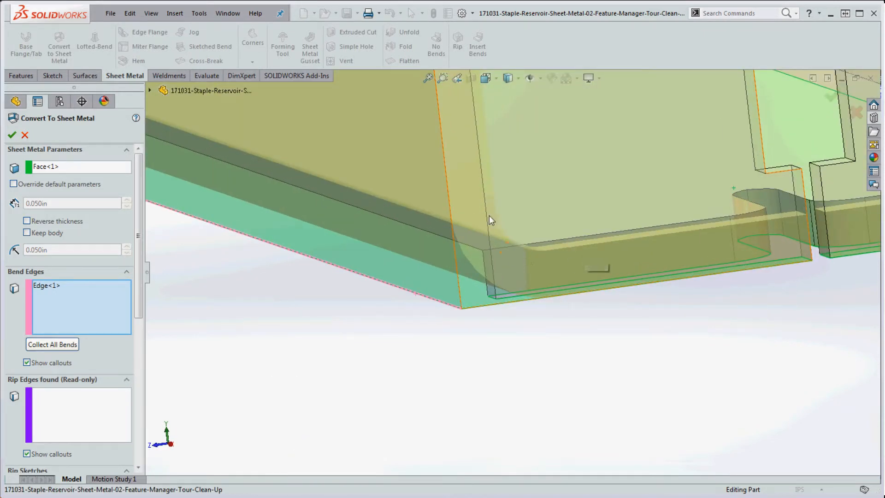
scroll(429, 313, up, 6)
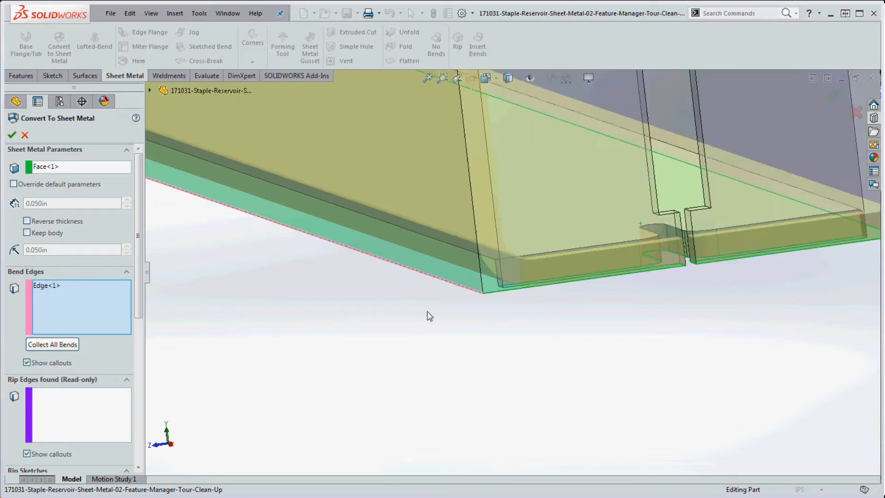
middle_drag(602, 281, 584, 280)
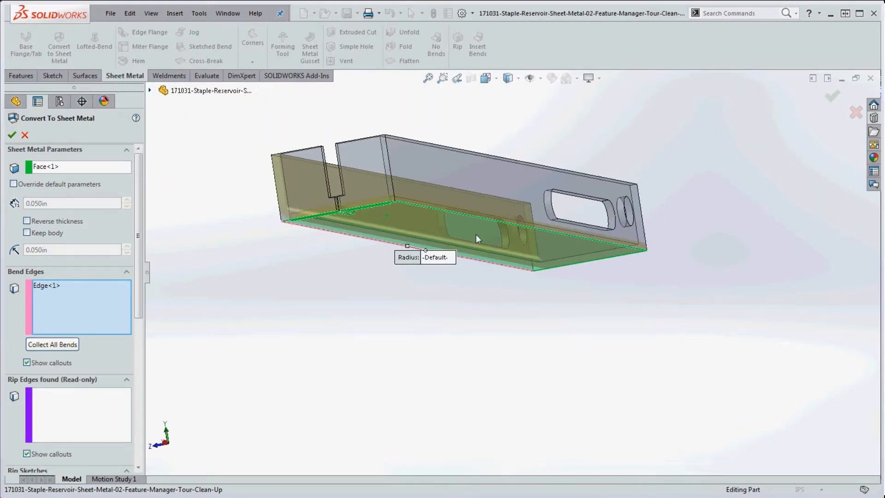
- Add the opposite long lower edge as a second bend edge and inspect the bend preview around the front end
click(468, 216)
middle_drag(468, 215, 494, 297)
scroll(433, 291, down, 5)
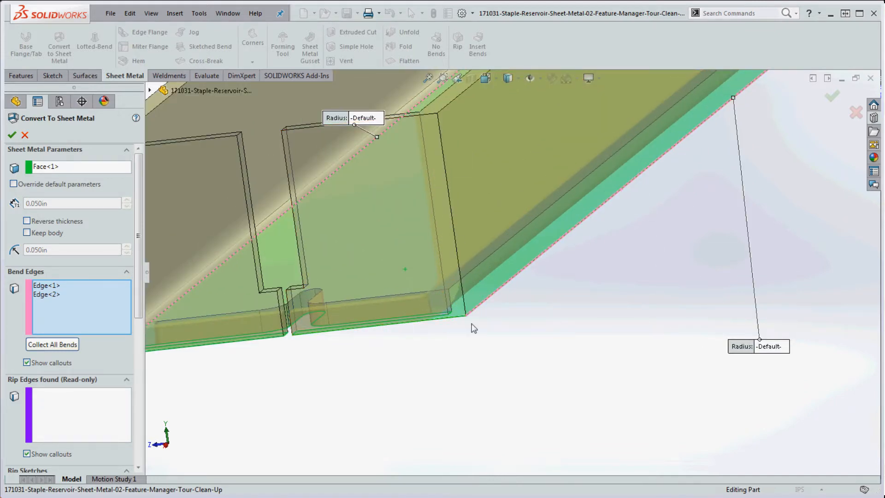
middle_drag(471, 323, 481, 287)
scroll(564, 185, up, 6)
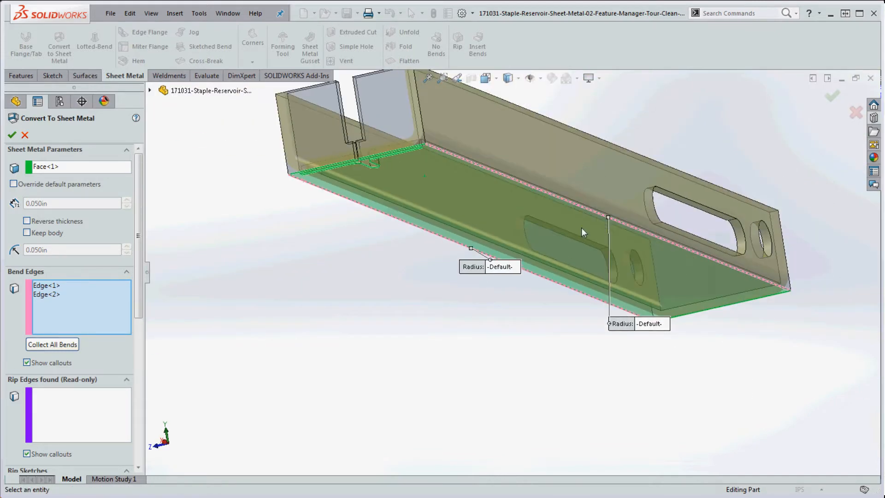
middle_drag(467, 206, 472, 239)
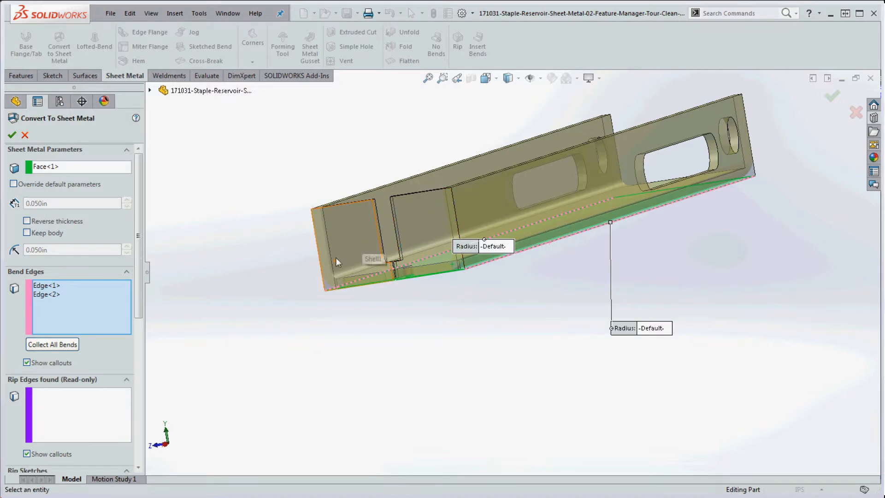
middle_drag(482, 318, 479, 302)
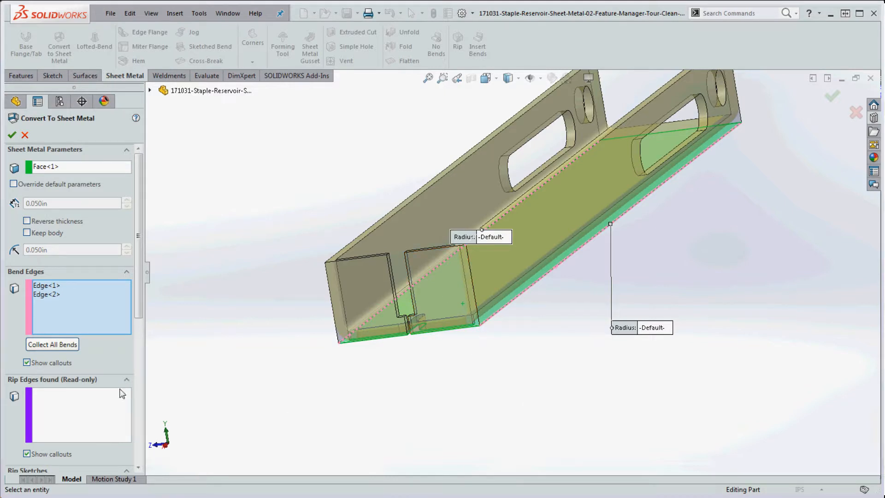
- Add both vertical outer edges of the front corners as bend edges and complete the sheet metal conversion
middle_drag(467, 284, 497, 362)
click(519, 347)
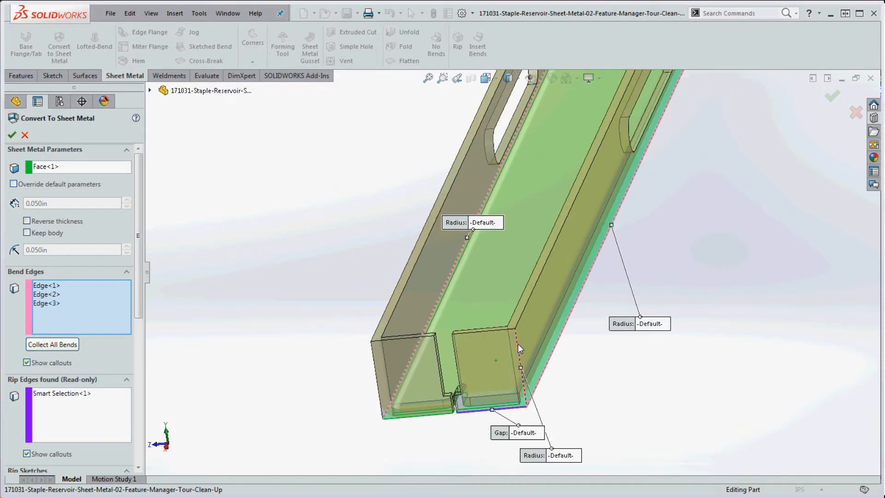
scroll(532, 399, down, 3)
scroll(531, 398, down, 3)
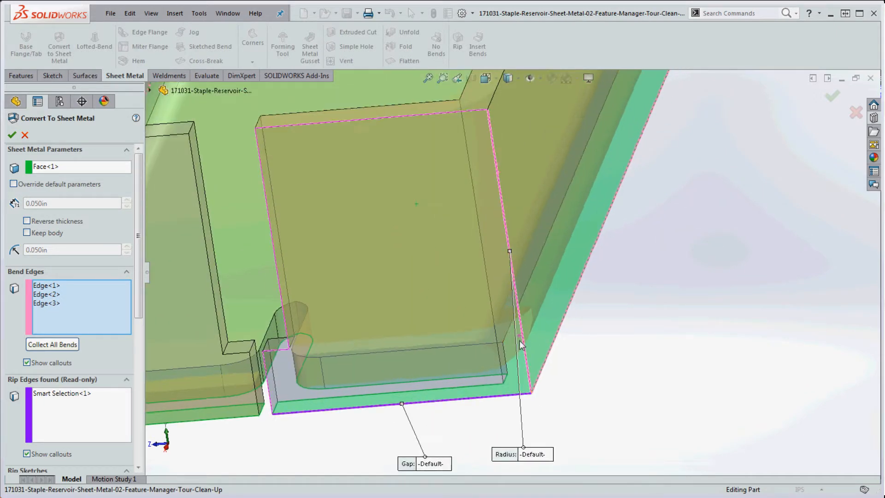
scroll(531, 399, down, 2)
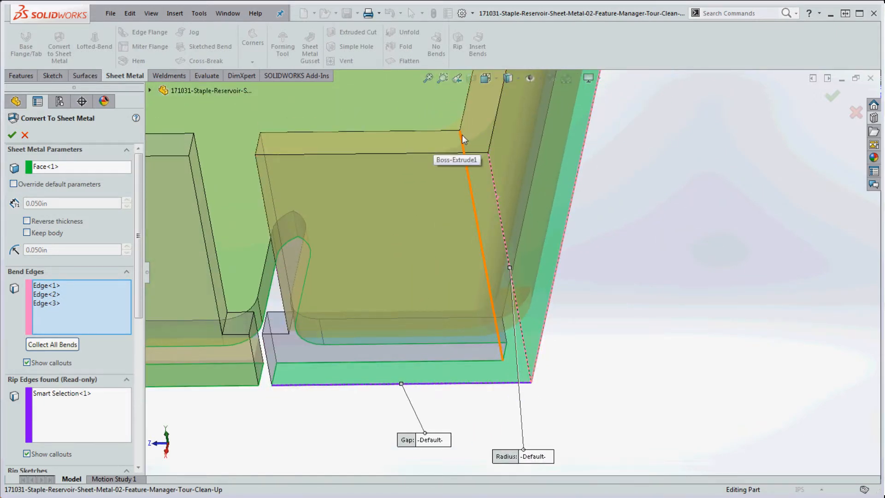
scroll(459, 154, up, 3)
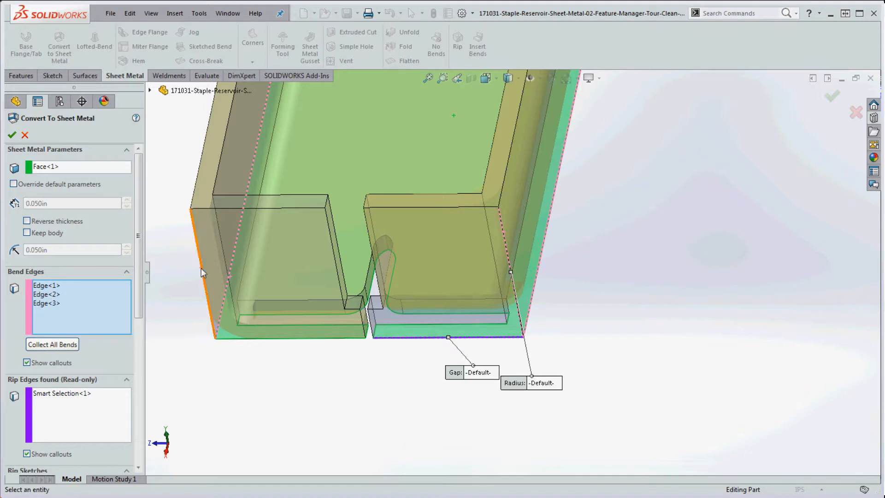
click(205, 289)
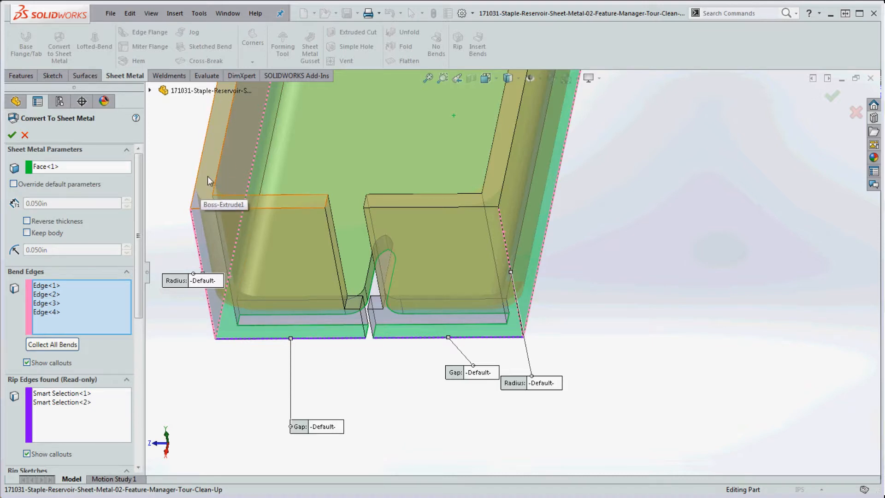
click(12, 134)
- Examine the converted part's front tabs and the rounded corner bends
middle_drag(580, 295, 602, 190)
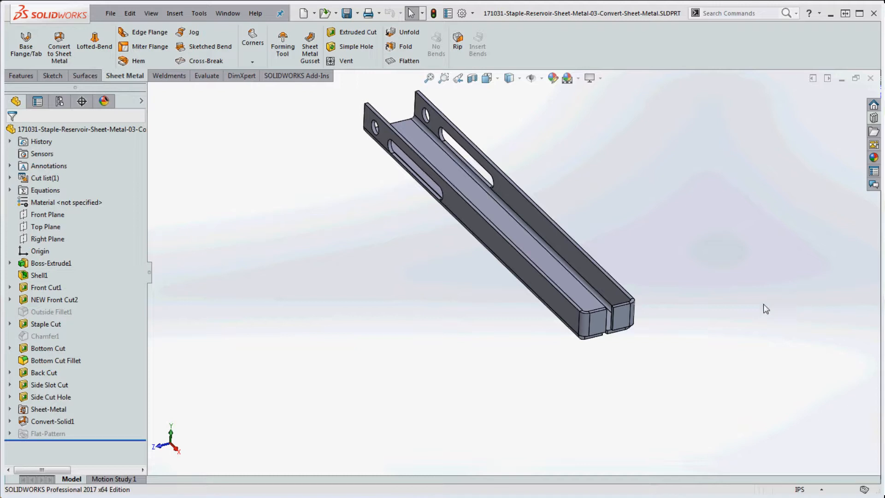
middle_drag(702, 281, 668, 278)
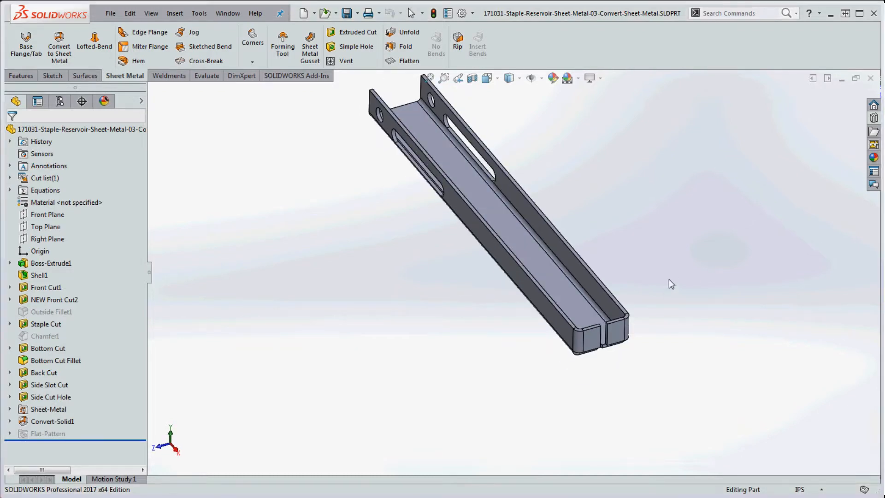
scroll(586, 335, down, 3)
click(593, 330)
middle_drag(593, 330, 593, 361)
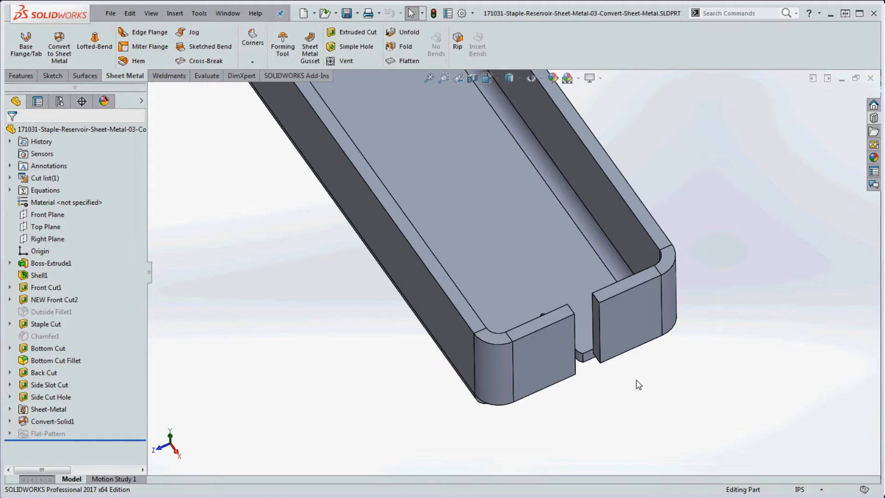
scroll(676, 366, up, 2)
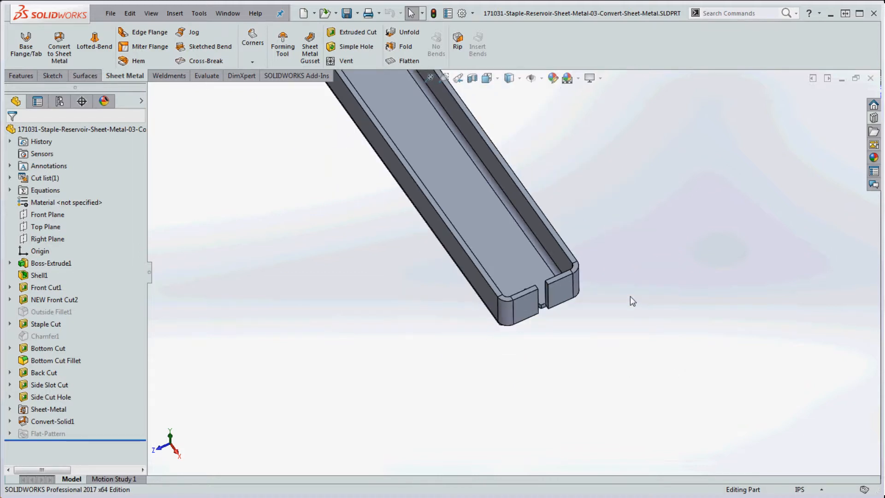
scroll(568, 284, down, 5)
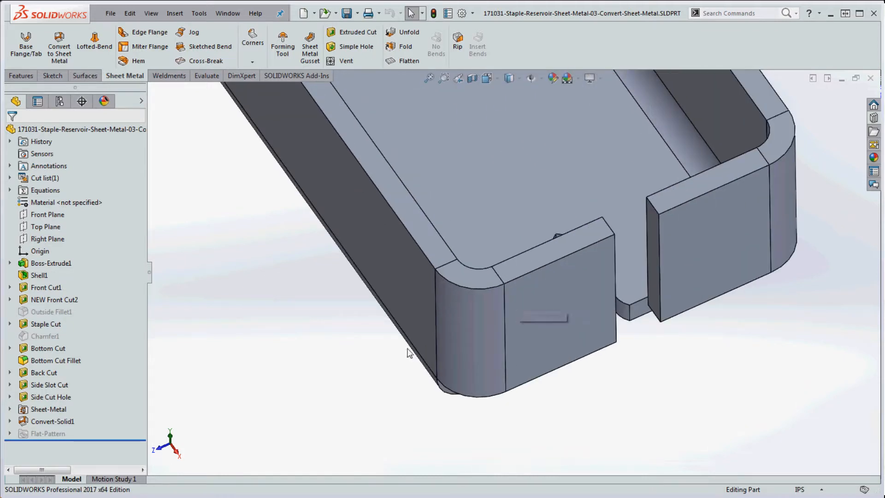
- Edit the Sheet-Metal feature and set the default bend radius to 0.02 in
right_click(48, 410)
click(62, 312)
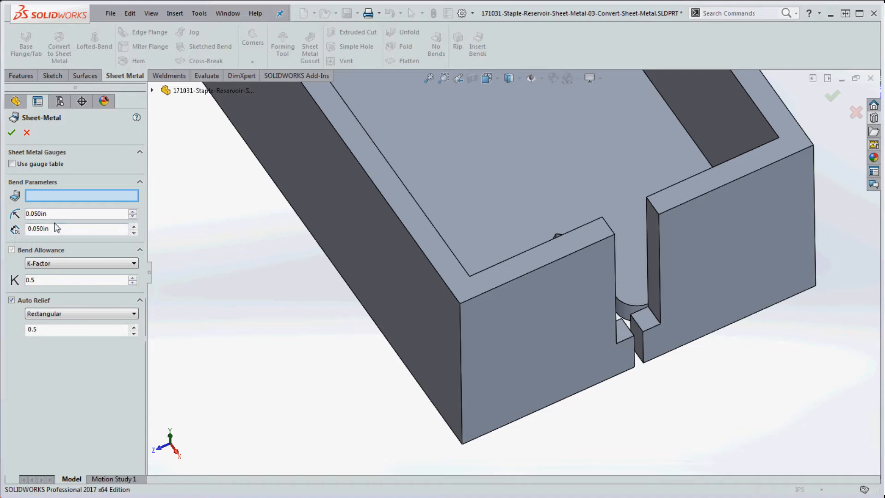
drag(58, 214, 11, 220)
text(.02)
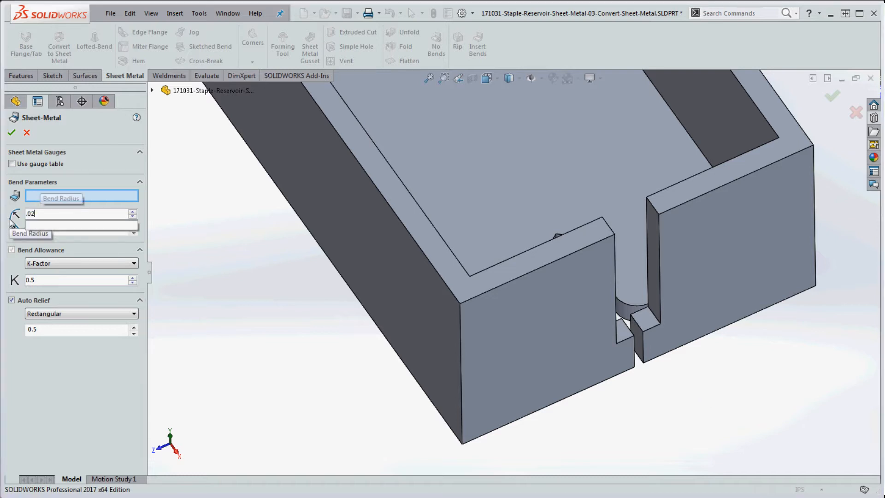
key(Return)
click(12, 132)
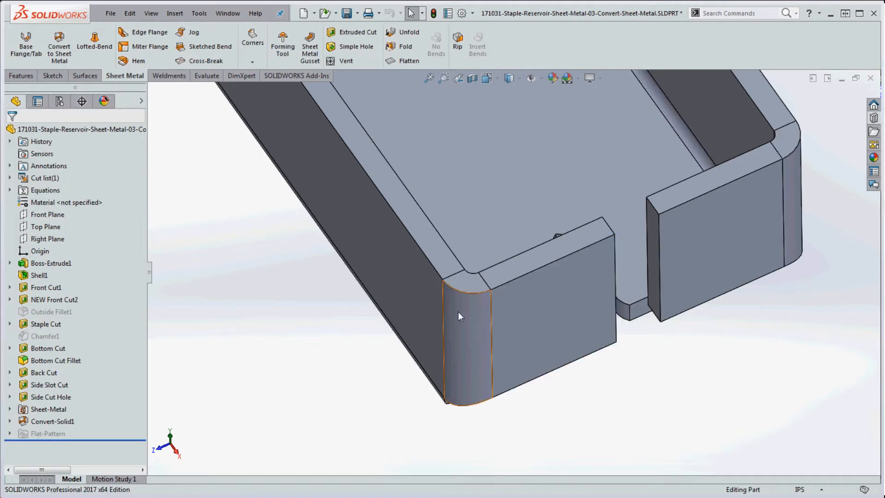
- Inspect the front corner bends and the whole reservoir with the new bend radius
scroll(570, 344, up, 3)
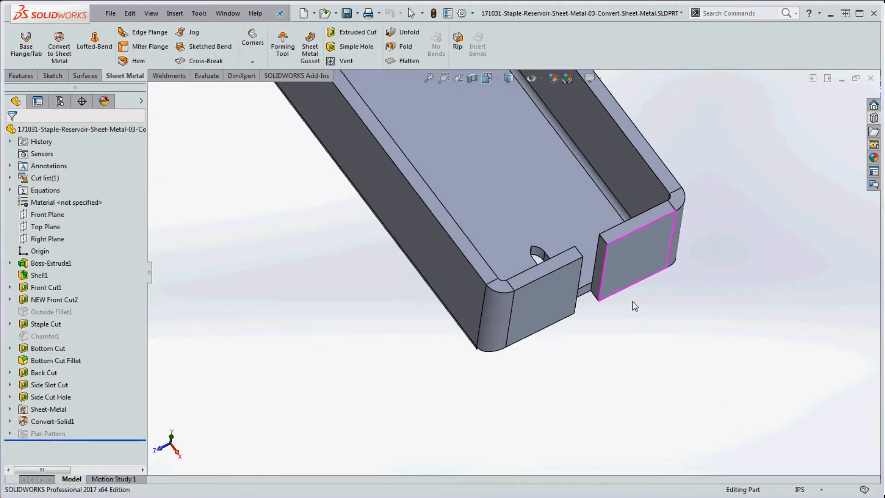
scroll(632, 304, up, 2)
scroll(533, 202, up, 6)
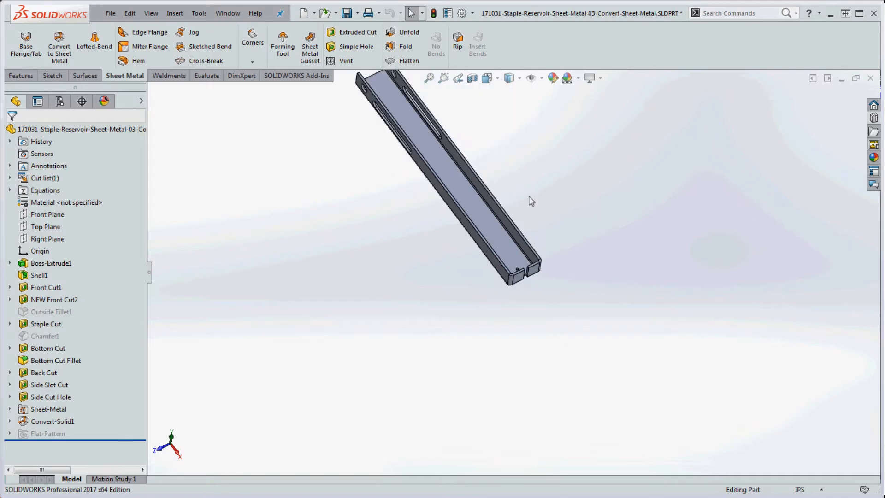
scroll(483, 164, down, 3)
scroll(461, 185, up, 5)
scroll(470, 217, down, 3)
scroll(503, 210, down, 2)
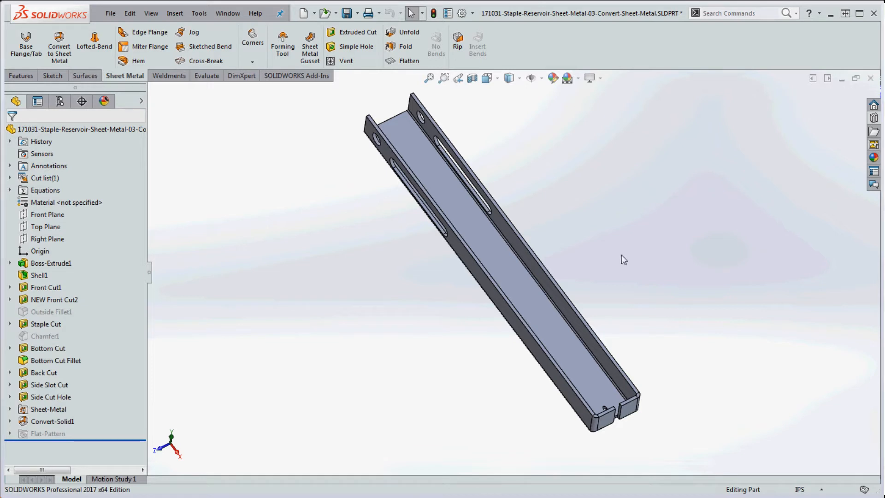
- Expand the Flat-Pattern folder, unsuppress Flat-Pattern10 to flatten the part, and inspect the front tabs
click(9, 434)
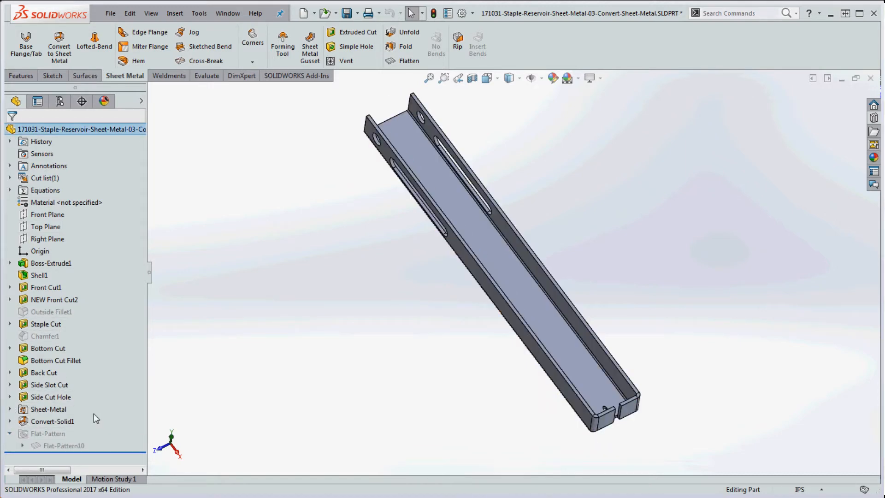
right_click(54, 444)
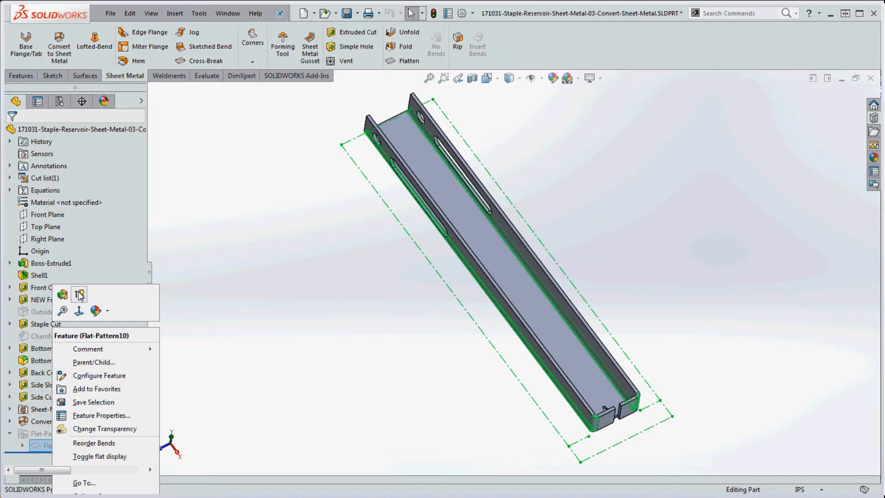
click(79, 295)
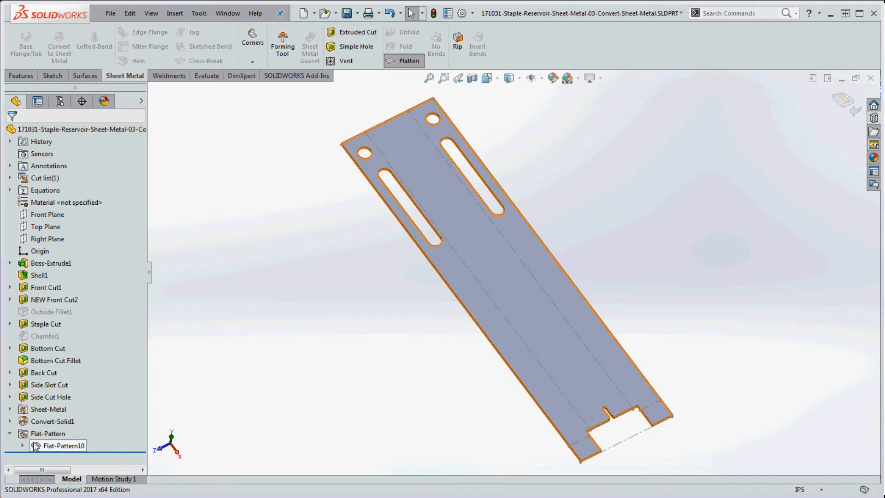
scroll(645, 417, down, 3)
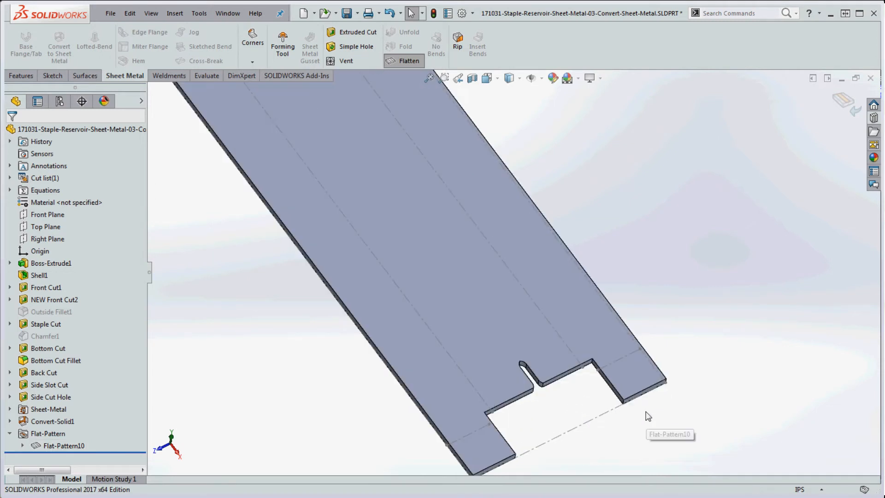
- Look over the whole flat pattern, expand Flat-Pattern10, and highlight its Bend-Lines2 and Bounding-Box2 sketches in turn
scroll(626, 385, up, 4)
scroll(418, 164, down, 2)
scroll(483, 276, up, 3)
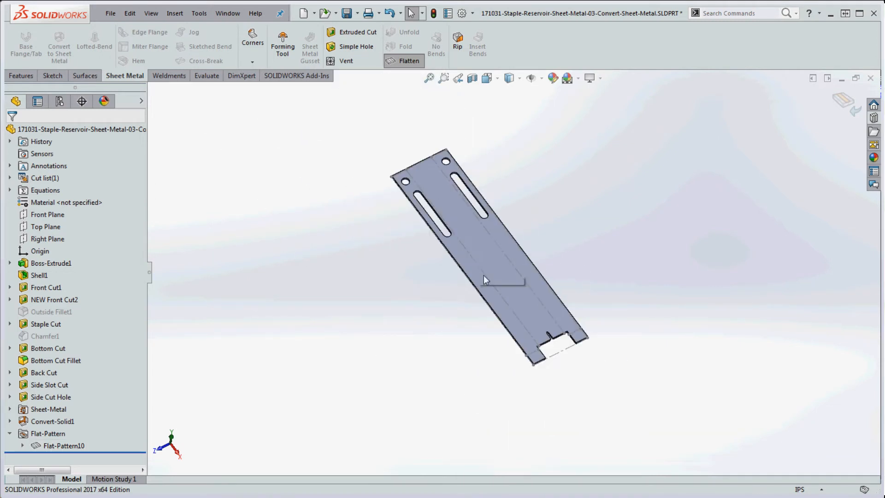
scroll(486, 202, down, 1)
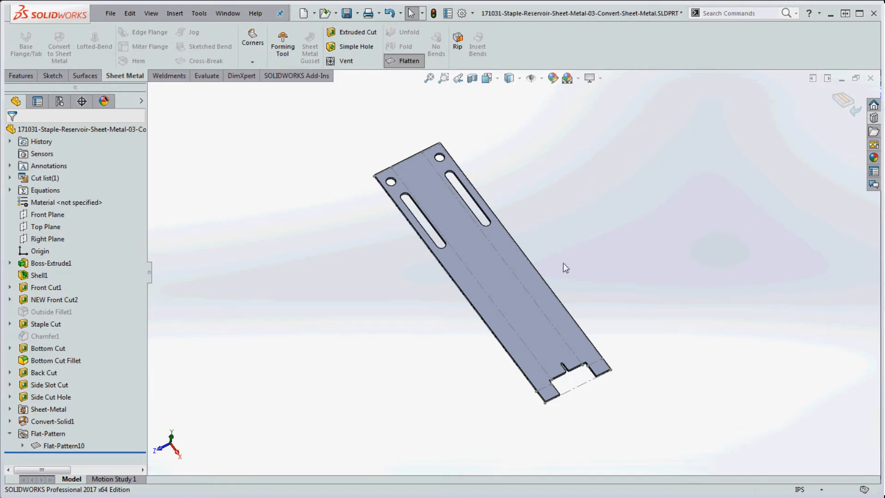
middle_drag(566, 267, 546, 253)
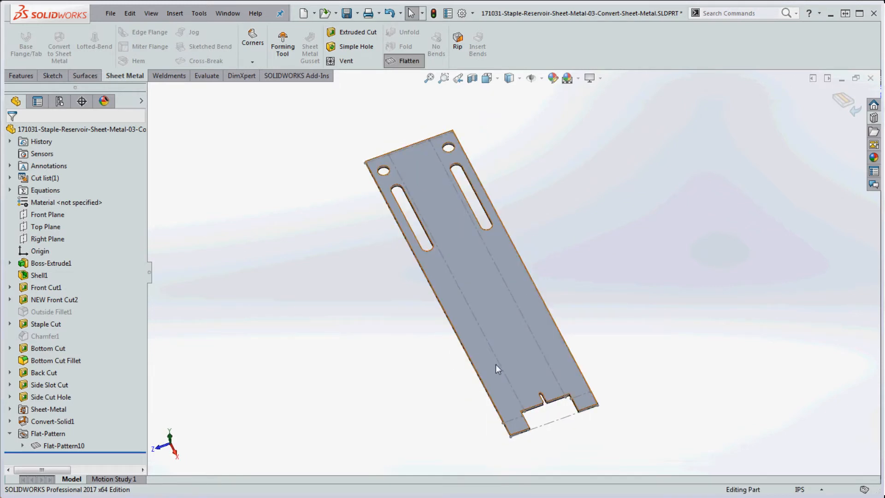
scroll(533, 406, down, 2)
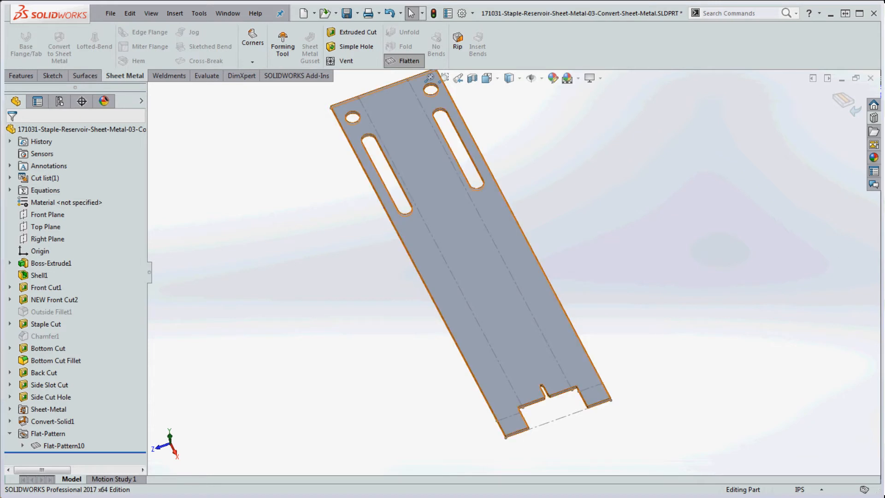
click(21, 446)
click(86, 397)
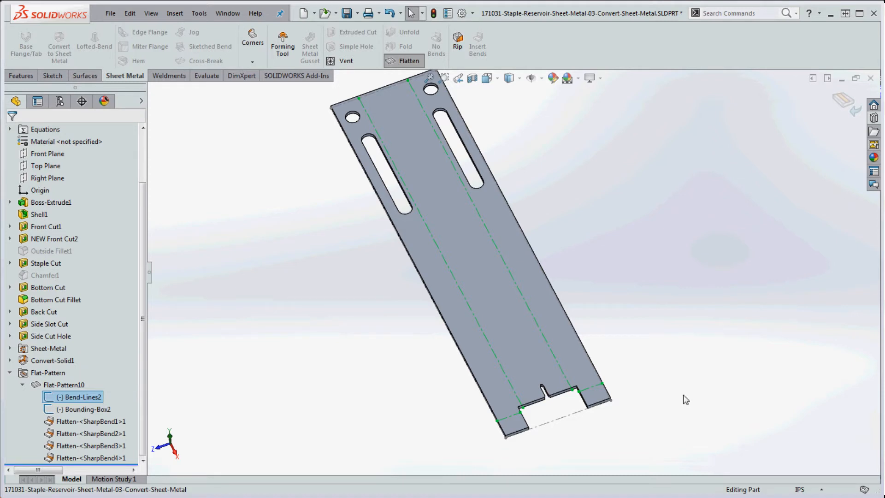
click(87, 410)
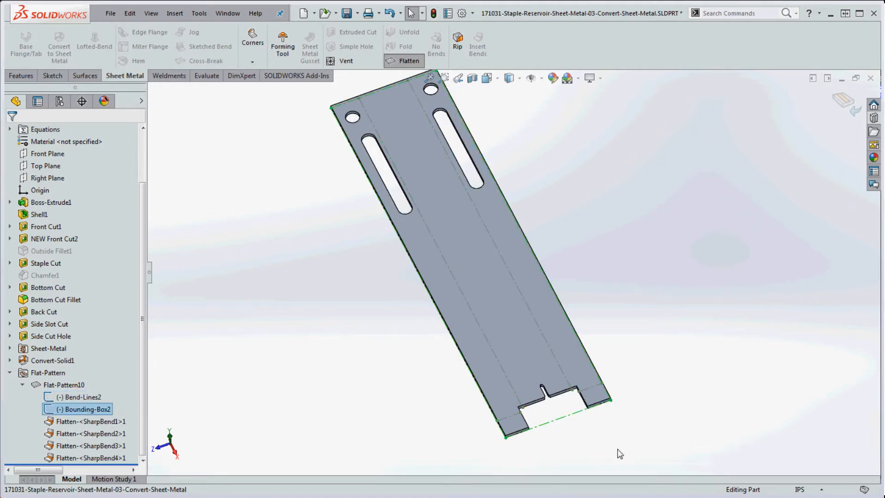
key(f)
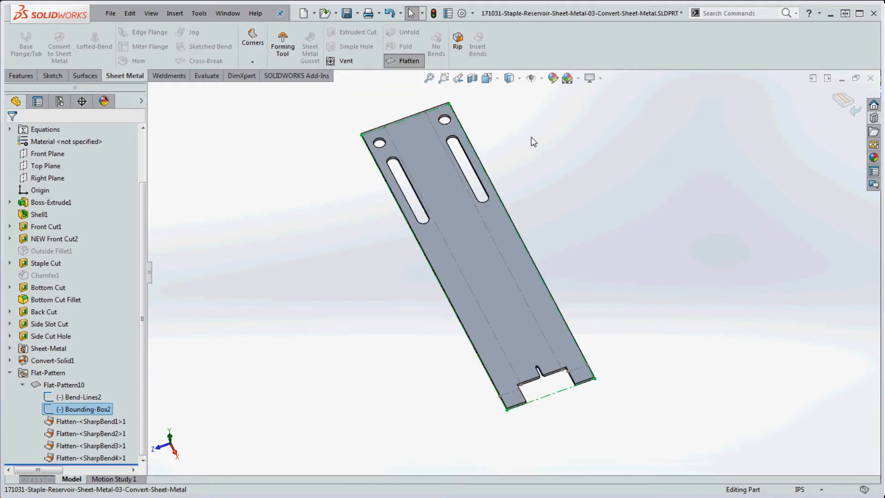
click(333, 256)
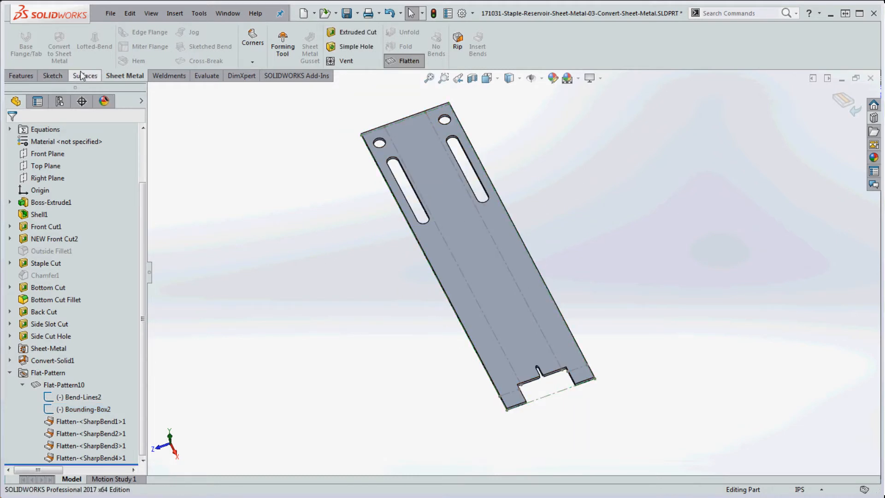
- Measure the flat pattern's long bounding-box side and the distance between both long sides, then clear the selection
click(204, 76)
click(58, 58)
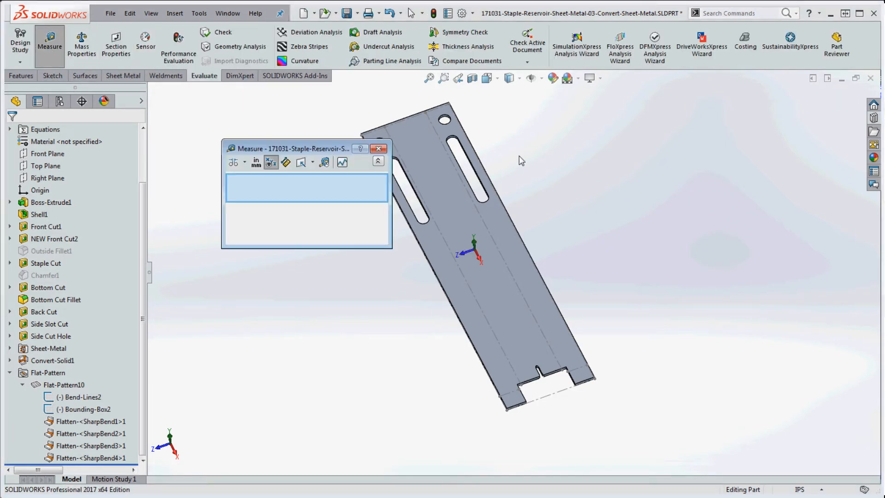
click(498, 198)
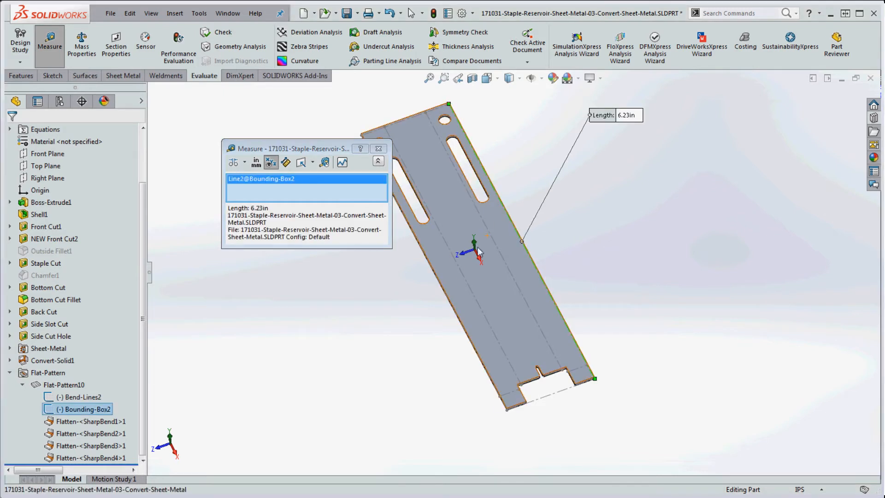
click(440, 285)
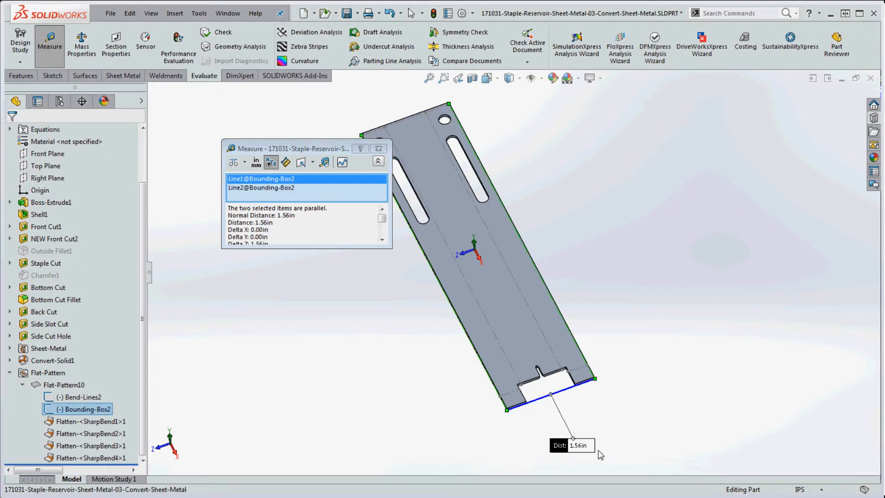
click(410, 115)
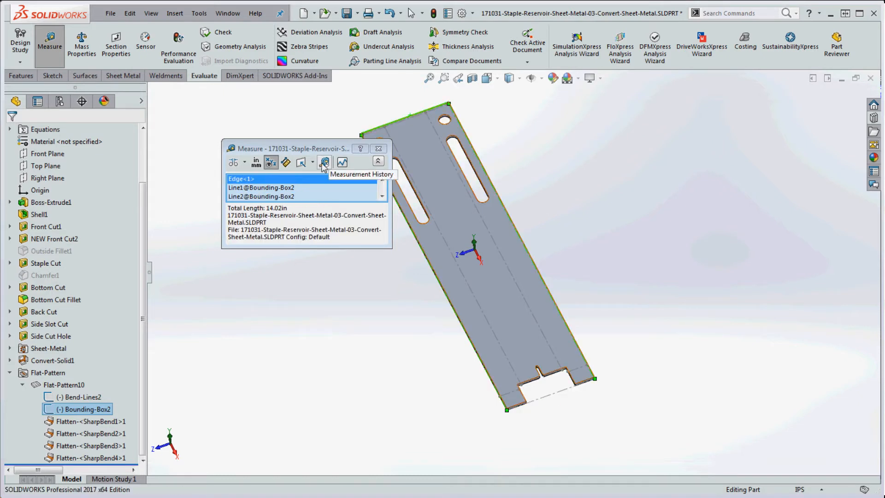
click(375, 347)
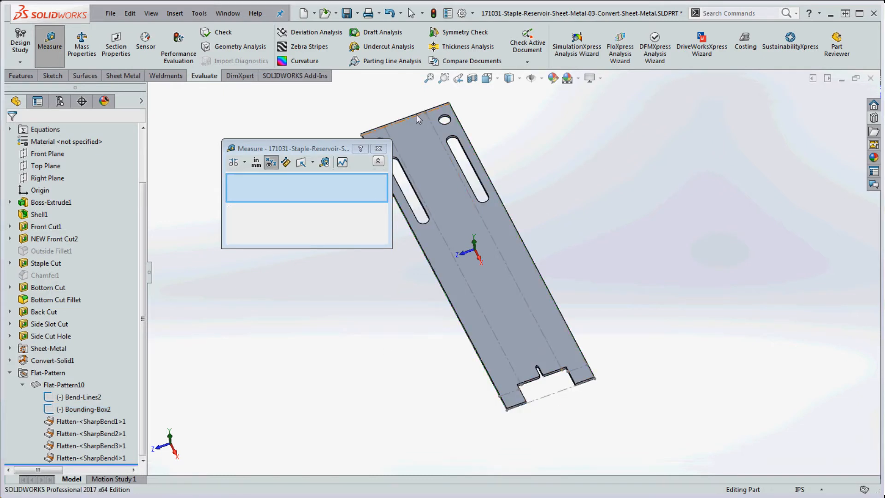
- Measure the flat pattern's back edge and its long bounding-box side separately, then close the Measure tool
click(415, 113)
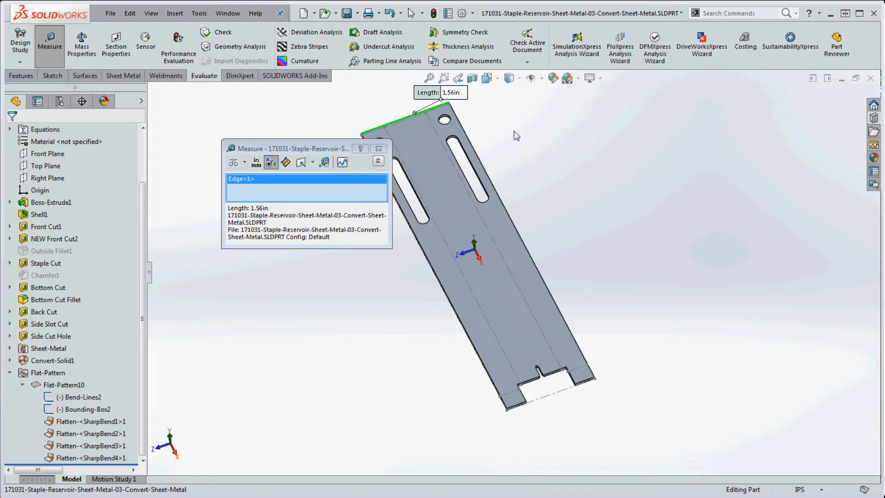
click(524, 152)
click(504, 207)
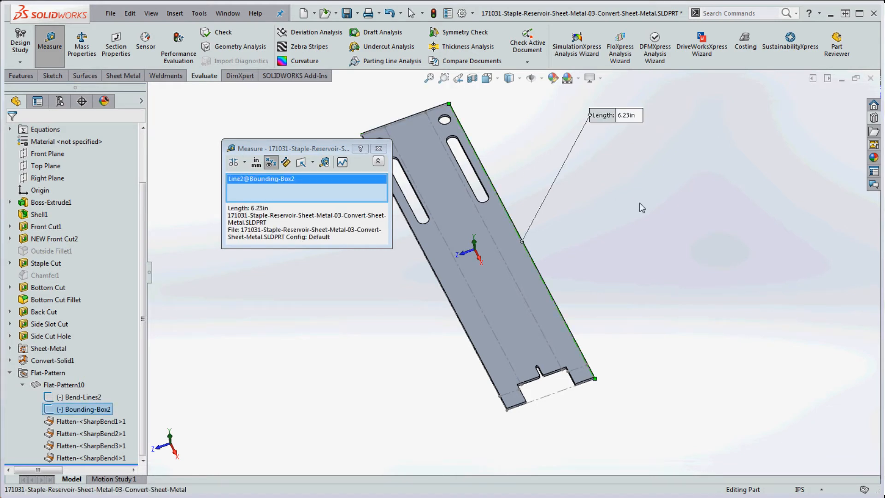
click(379, 148)
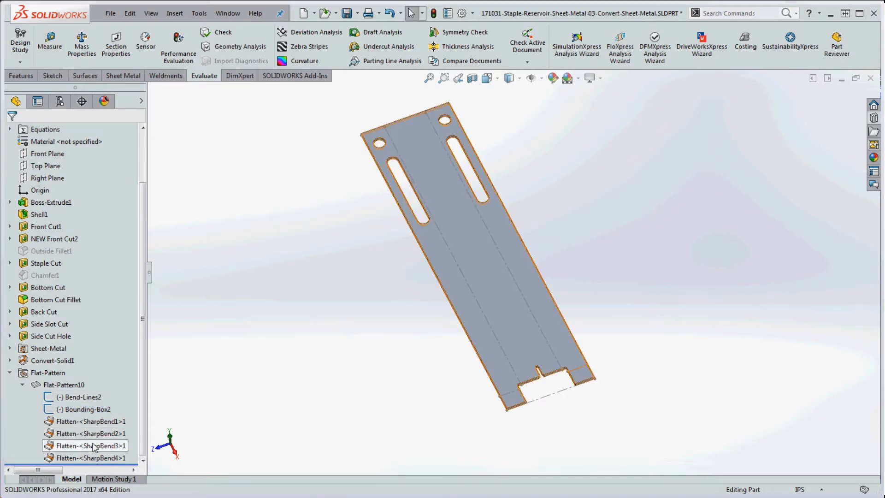
- Suppress Flatten-<SharpBend4>1 under Flat-Pattern10 and inspect the corresponding front tab
right_click(73, 458)
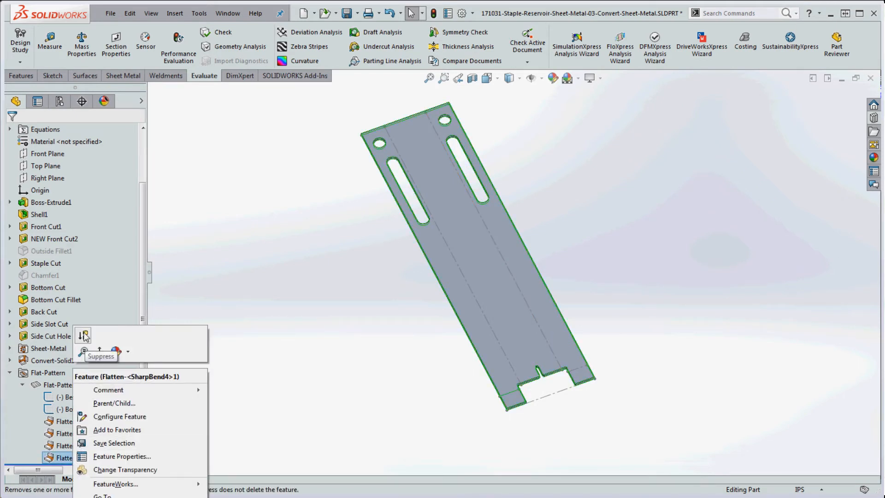
click(252, 348)
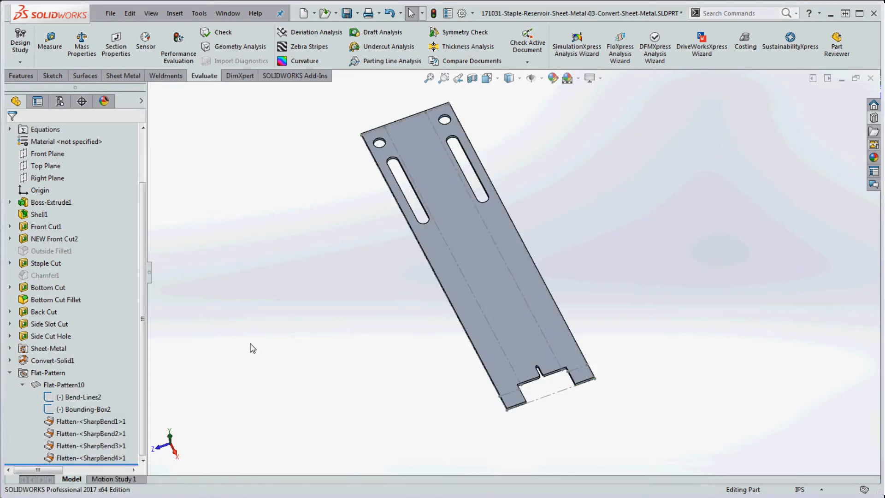
right_click(73, 458)
click(86, 338)
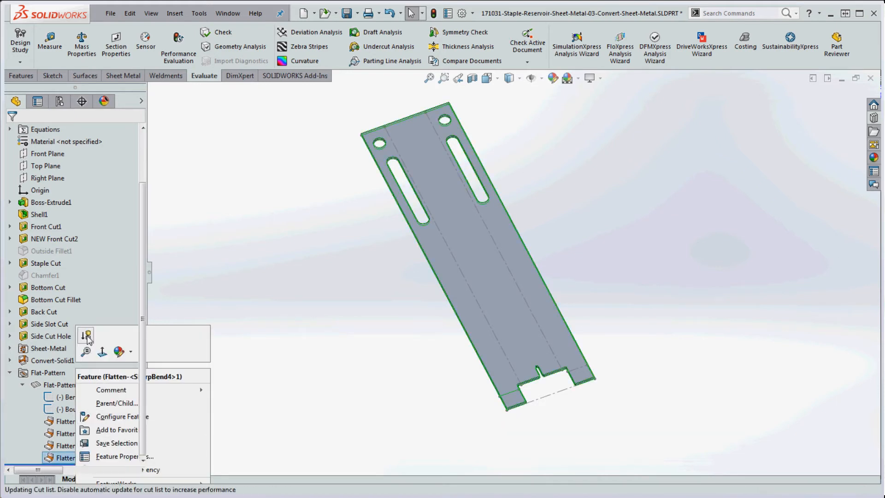
scroll(542, 331, down, 3)
scroll(542, 331, down, 2)
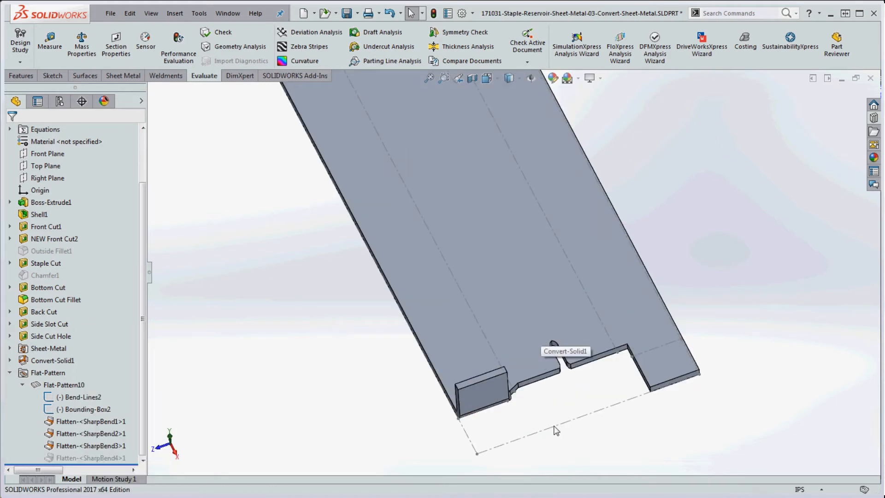
middle_drag(513, 383, 553, 463)
middle_drag(557, 494, 553, 468)
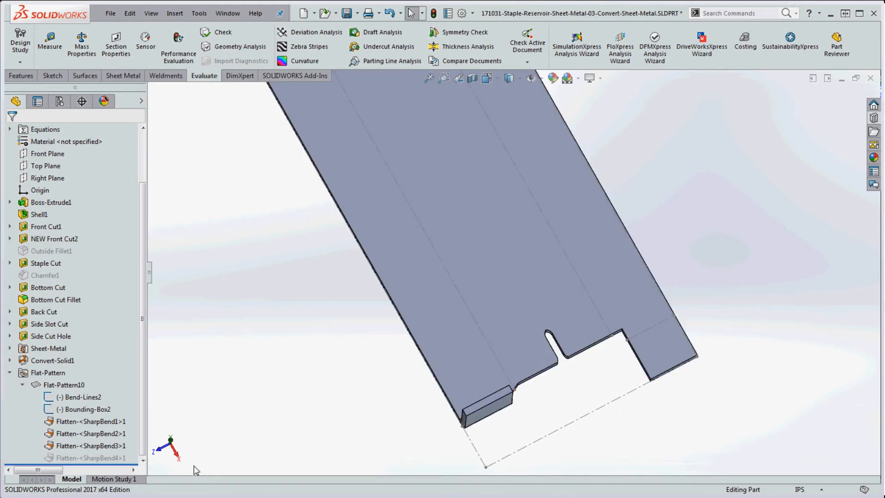
- Suppress Flatten-<SharpBend3>1, Flatten-<SharpBend2>1 and Flatten-<SharpBend1>1 one after another to refold the remaining bends
right_click(98, 446)
click(109, 336)
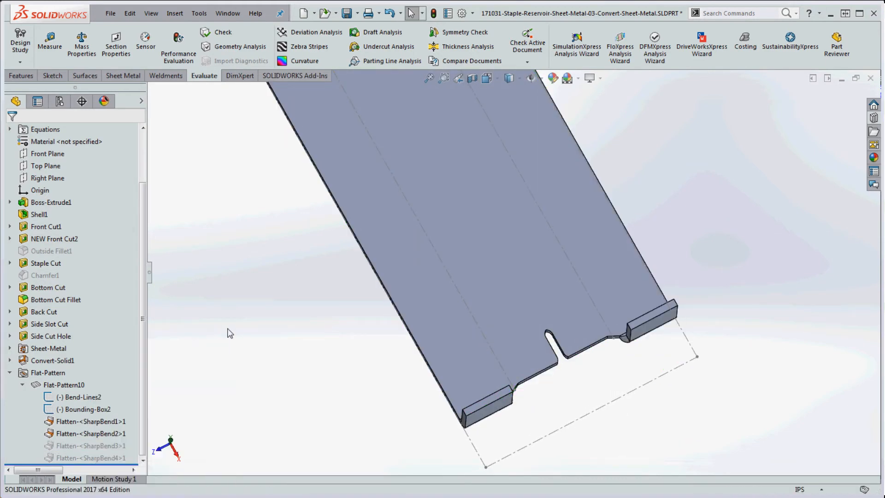
right_click(84, 437)
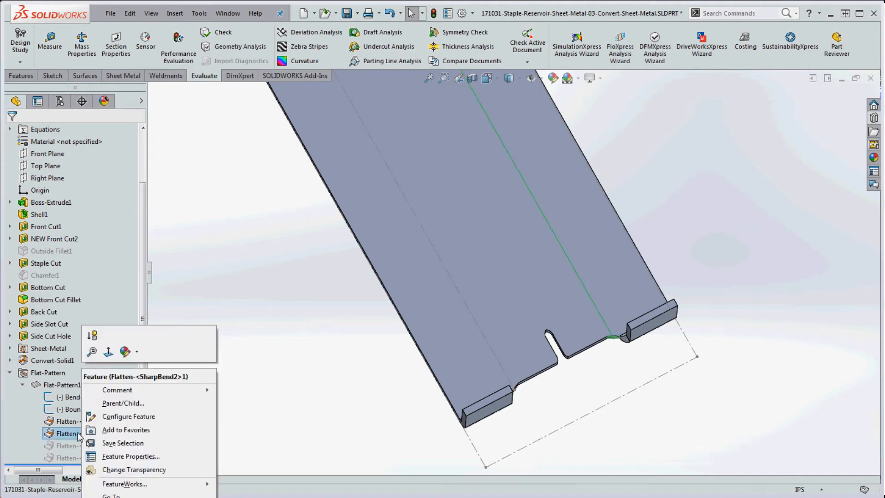
click(93, 336)
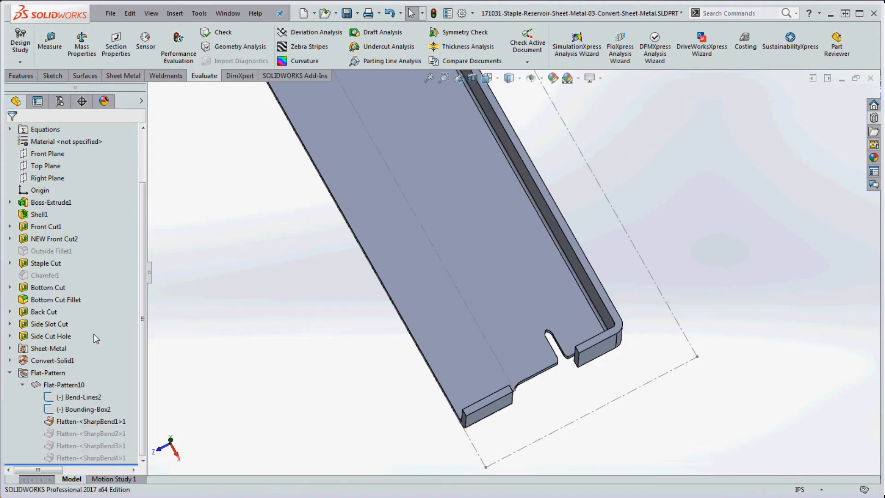
right_click(70, 422)
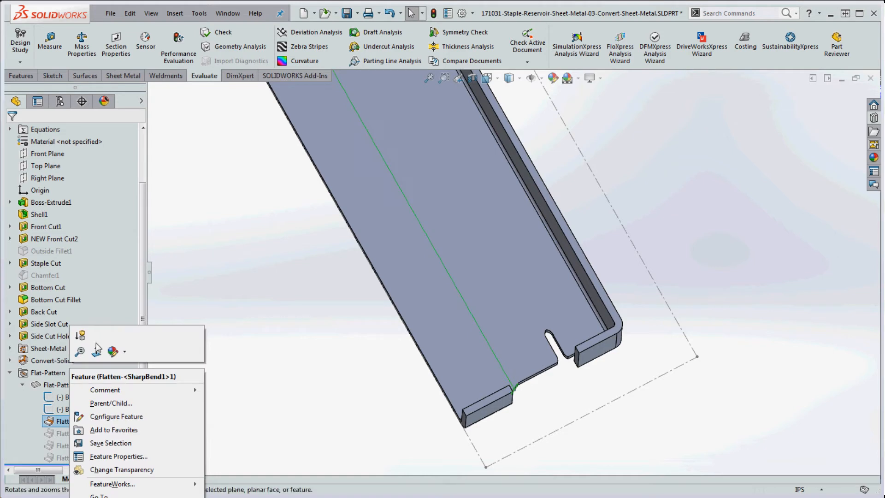
click(79, 336)
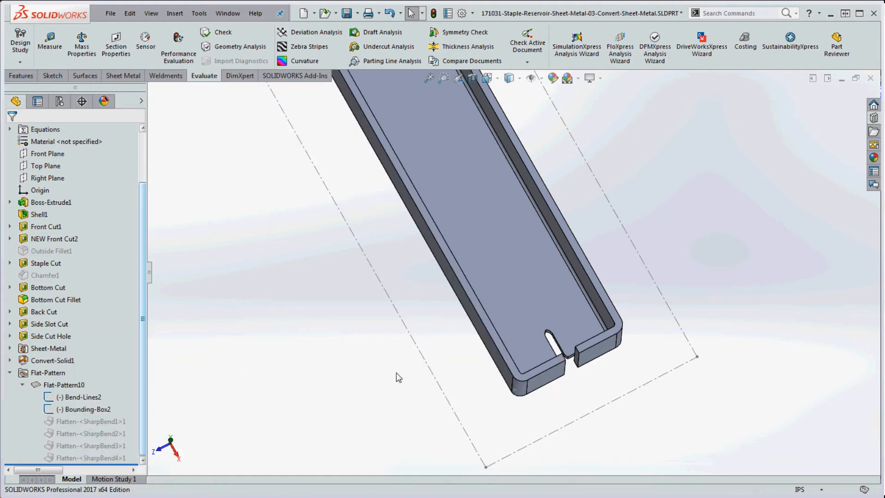
- Unsuppress the four Flatten-<SharpBend> features in order from SharpBend1 to SharpBend4 to flatten the part again
click(90, 422)
right_click(91, 422)
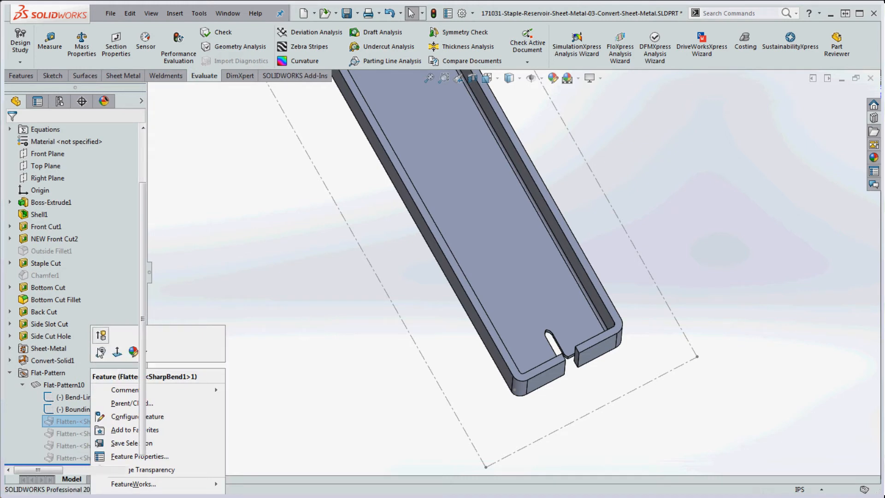
click(102, 349)
right_click(72, 433)
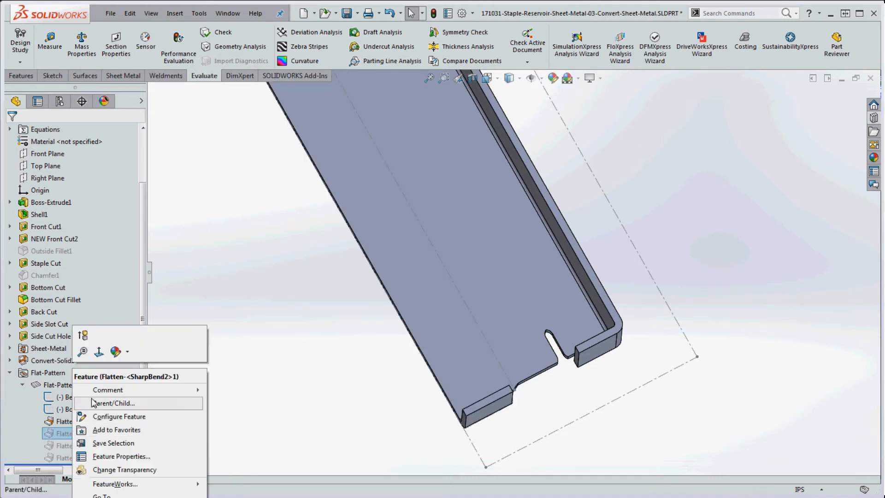
click(82, 336)
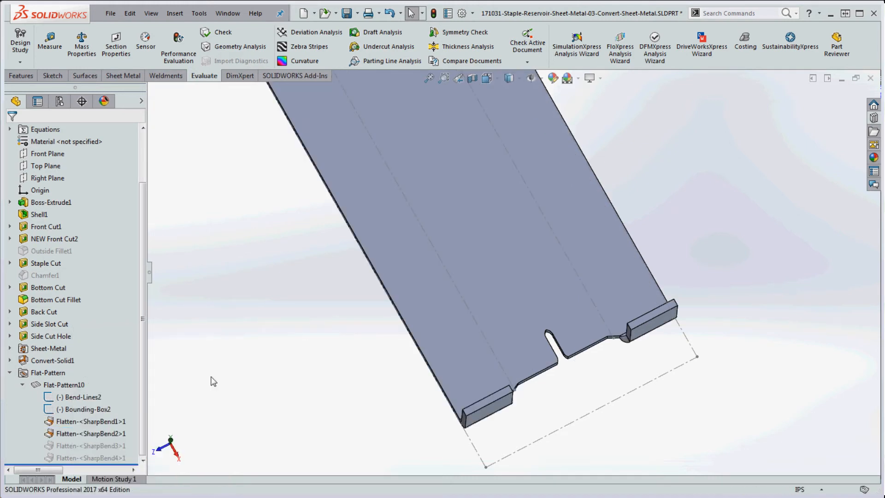
right_click(83, 445)
click(94, 335)
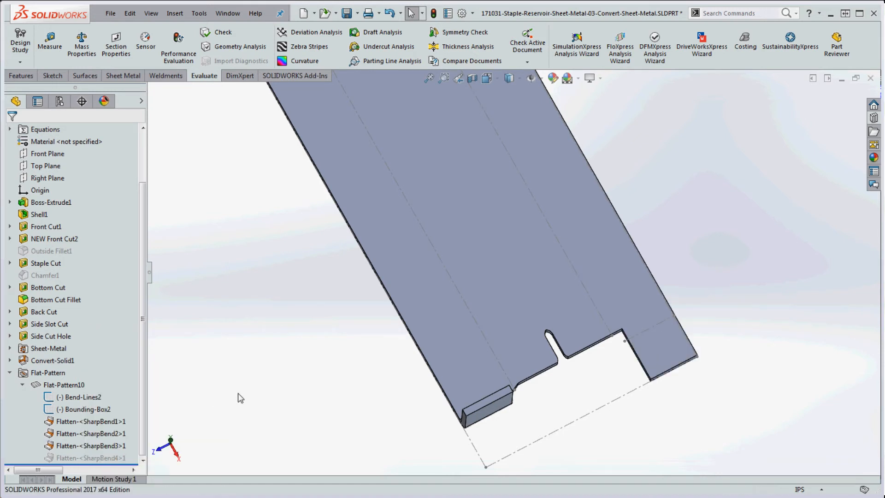
right_click(87, 457)
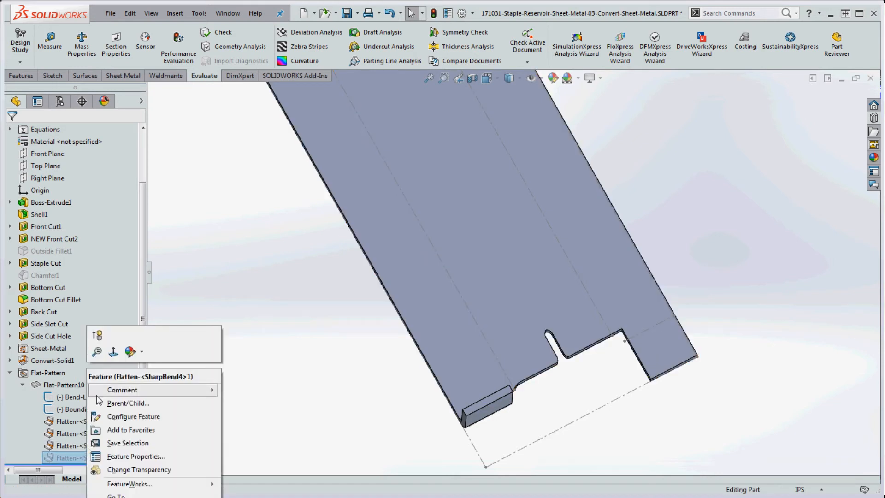
click(97, 337)
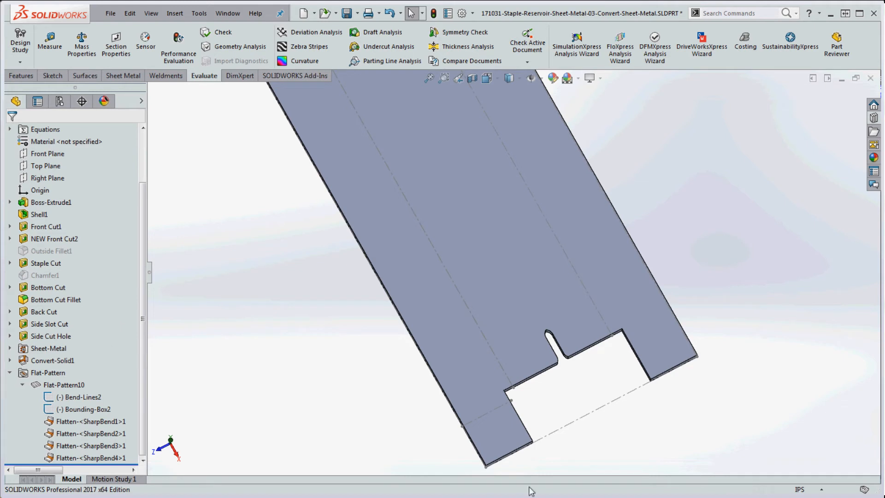
- Suppress Flatten-<SharpBend4>1 again so only that front tab is folded
click(110, 460)
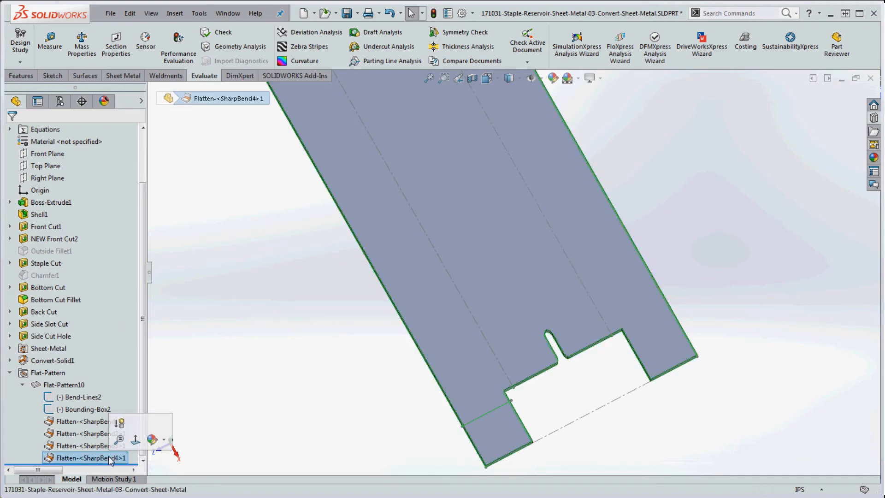
right_click(109, 459)
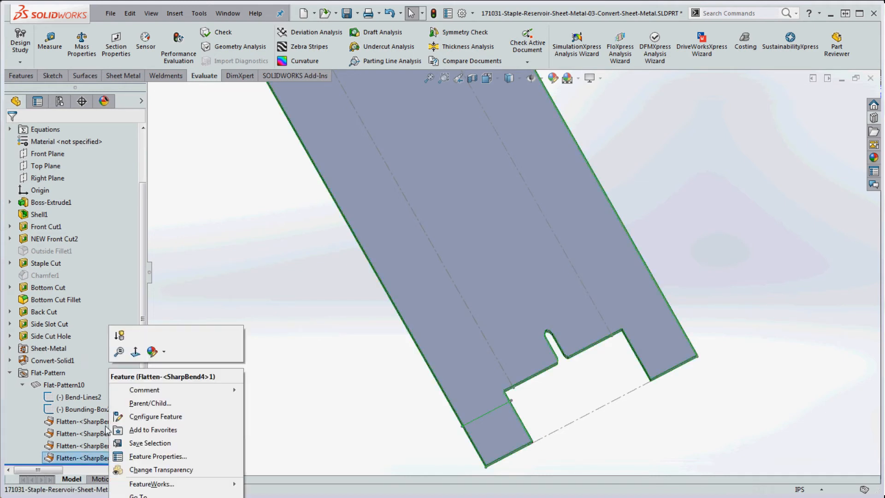
click(120, 347)
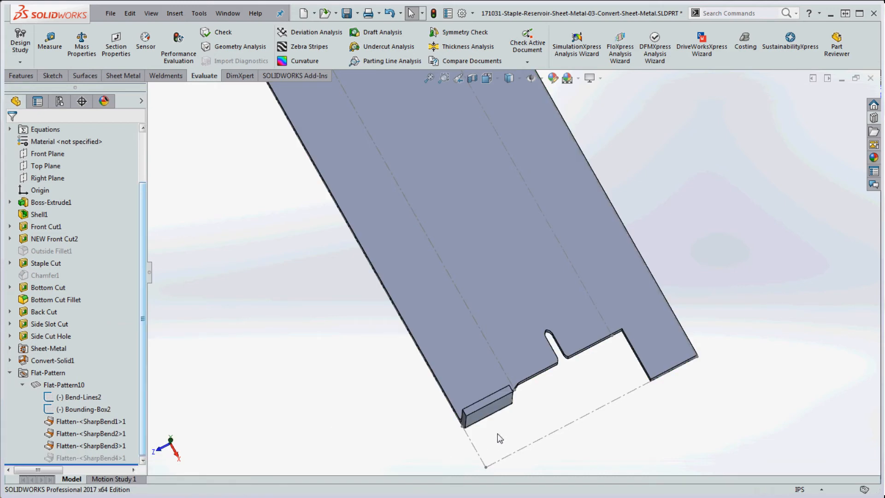
- Inspect the folded front tab's bend up close, and suppress Flat-Pattern10 to fold the whole part
scroll(487, 431, down, 5)
scroll(484, 364, down, 3)
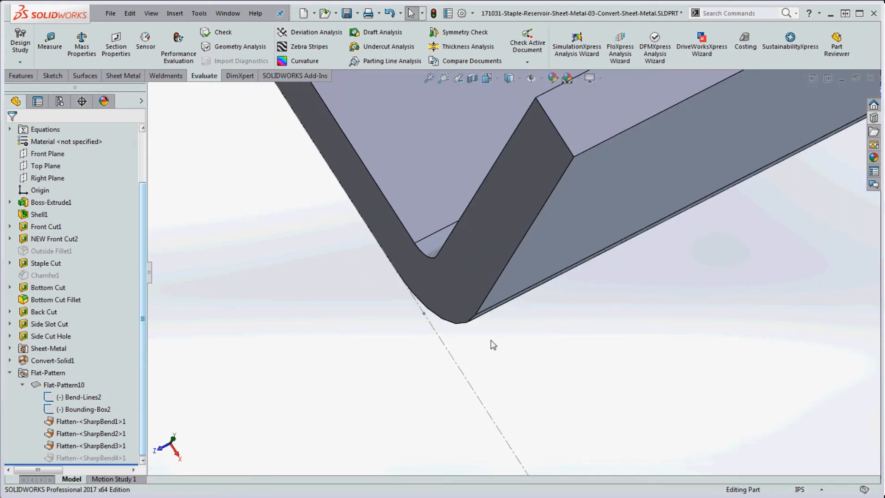
scroll(498, 327, down, 3)
middle_drag(506, 315, 375, 328)
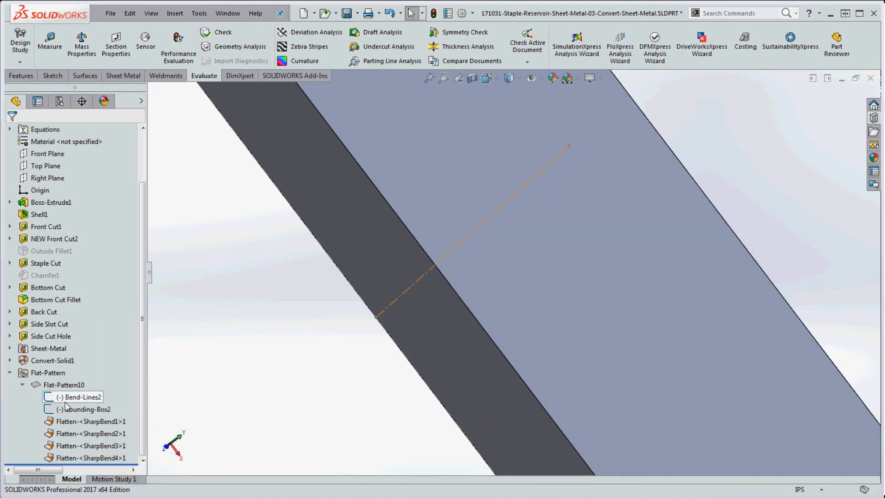
right_click(68, 386)
click(96, 309)
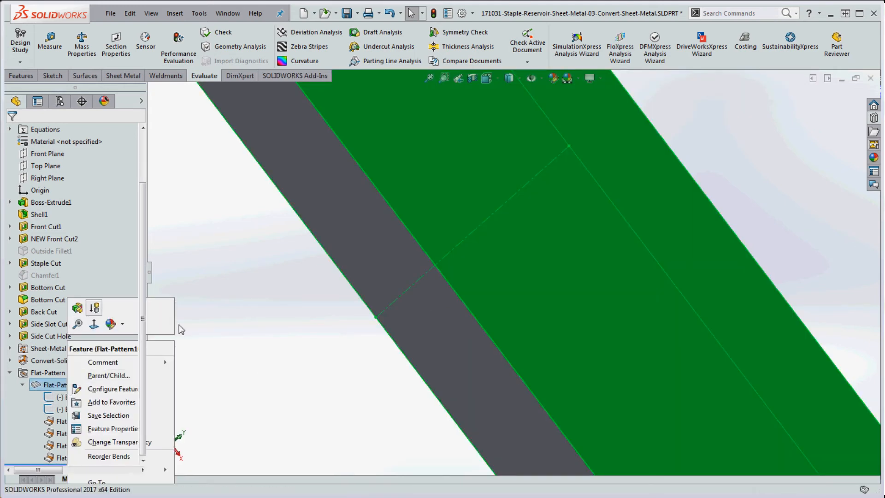
- Unsuppress Flat-Pattern10 to flatten the whole reservoir, and suppress it again to return to the folded shape
middle_drag(543, 279, 507, 314)
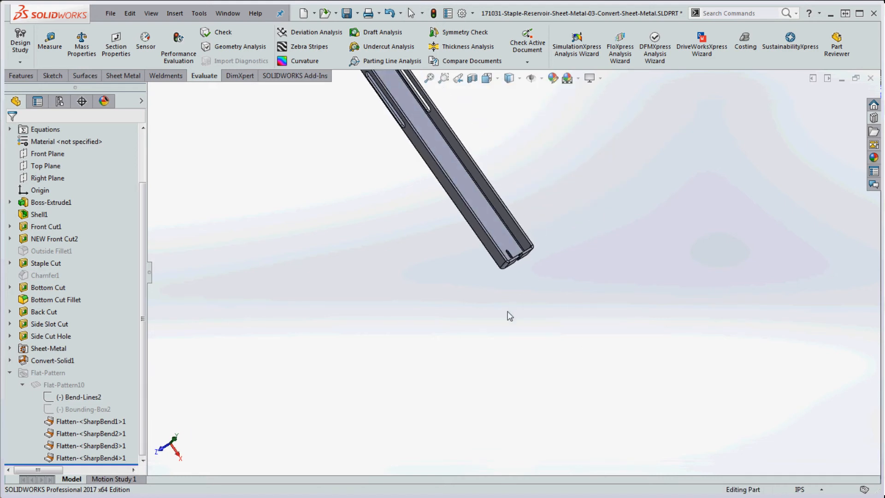
scroll(501, 208, down, 3)
scroll(513, 264, up, 5)
scroll(486, 190, down, 2)
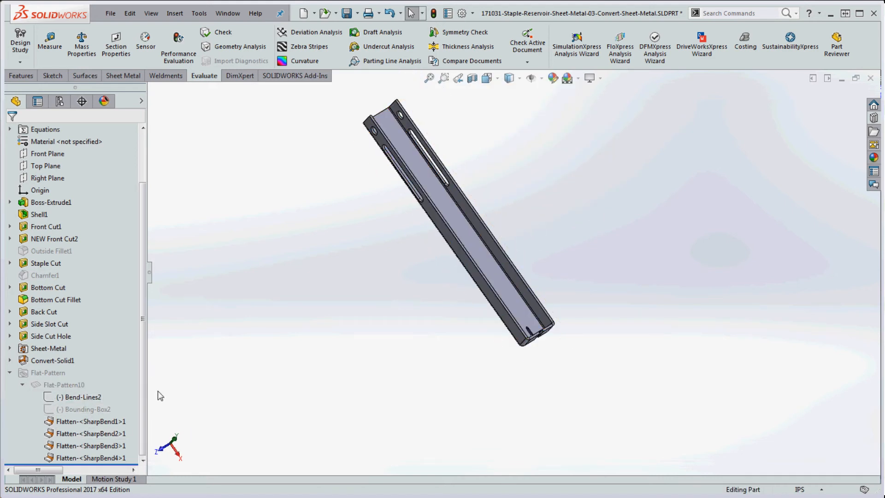
right_click(58, 385)
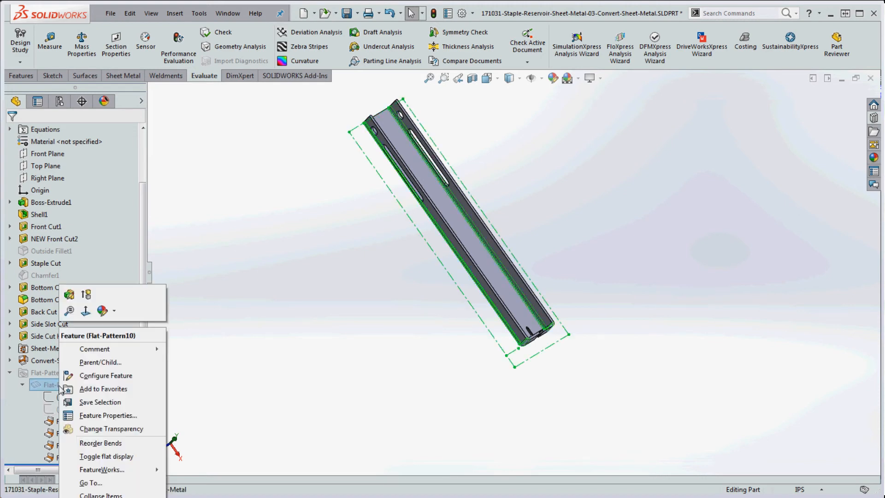
click(88, 295)
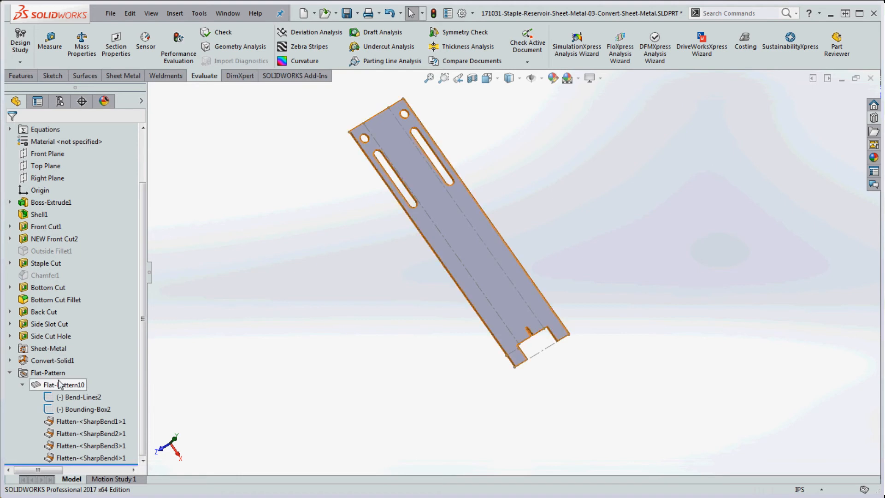
right_click(54, 385)
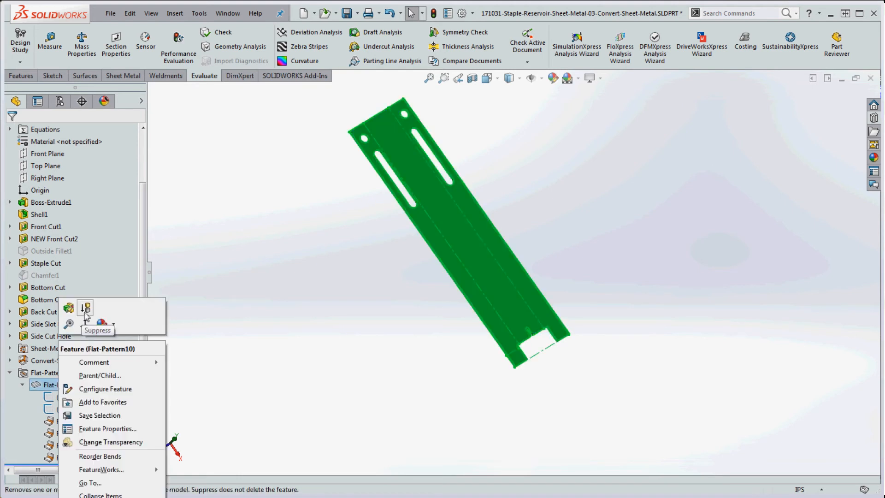
click(85, 313)
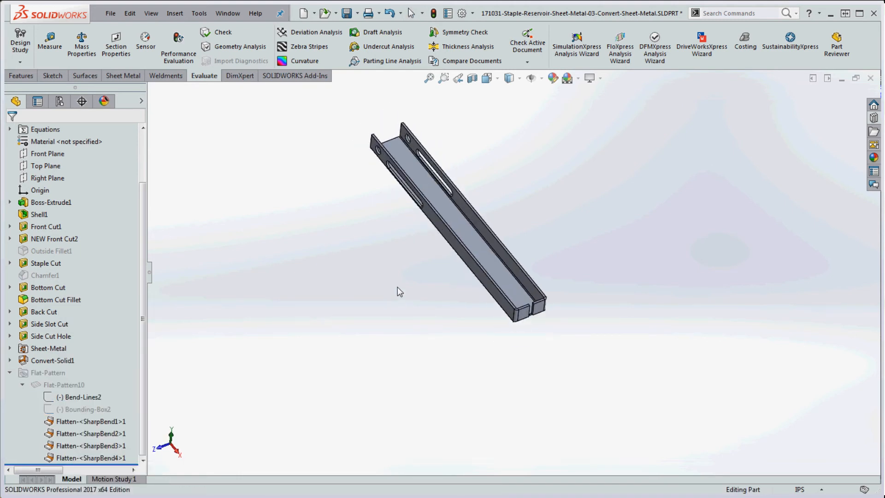
scroll(423, 174, down, 5)
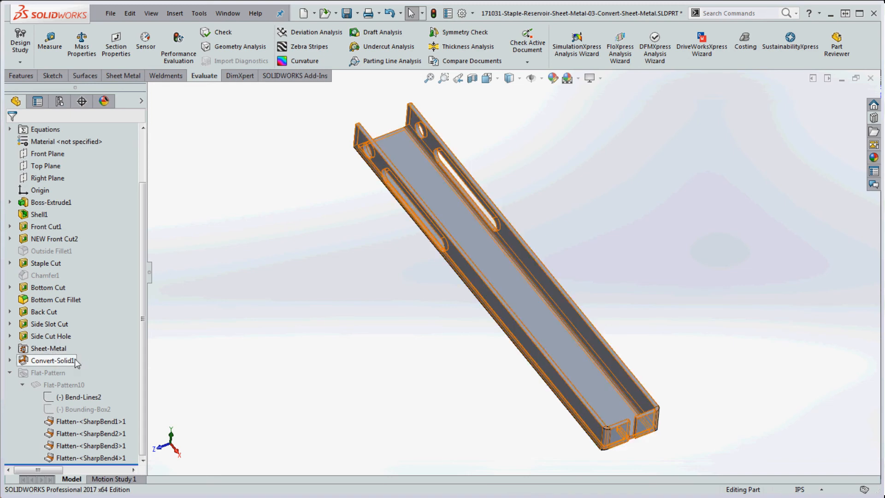
mouse_move(55, 362)
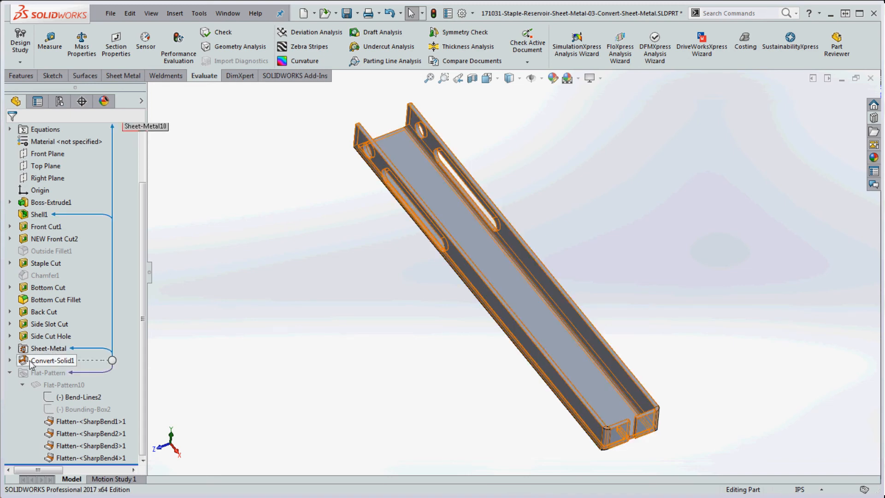